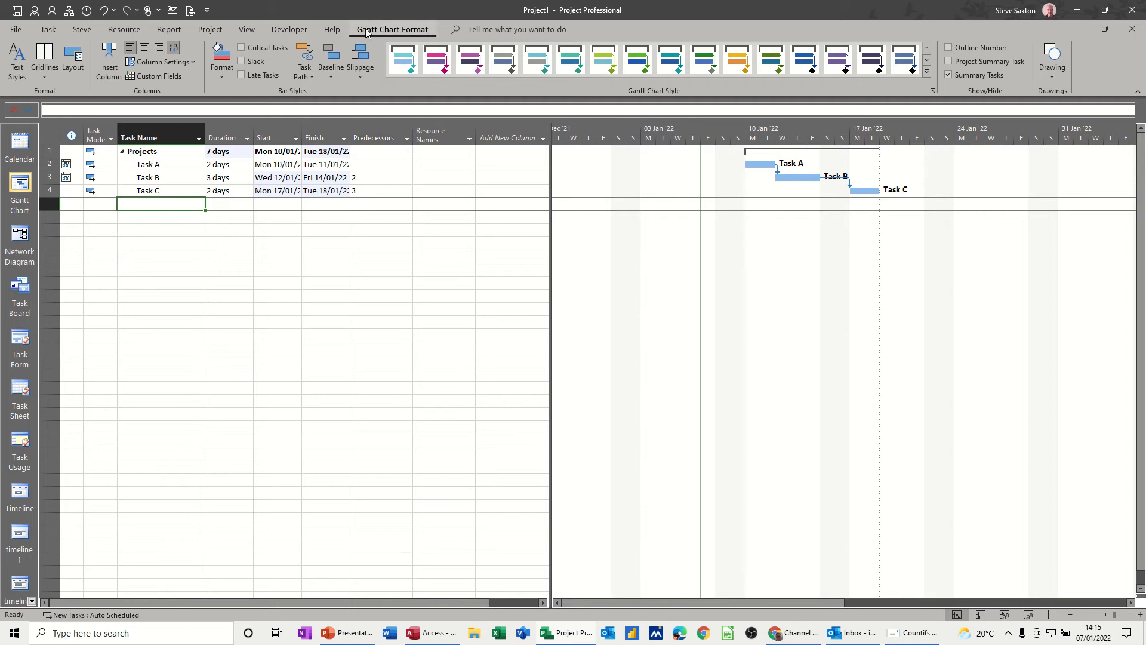
Highlight the critical tasks on the Gantt chart and add Task D below Task C with a duration of 1 day.
left_click(241, 48)
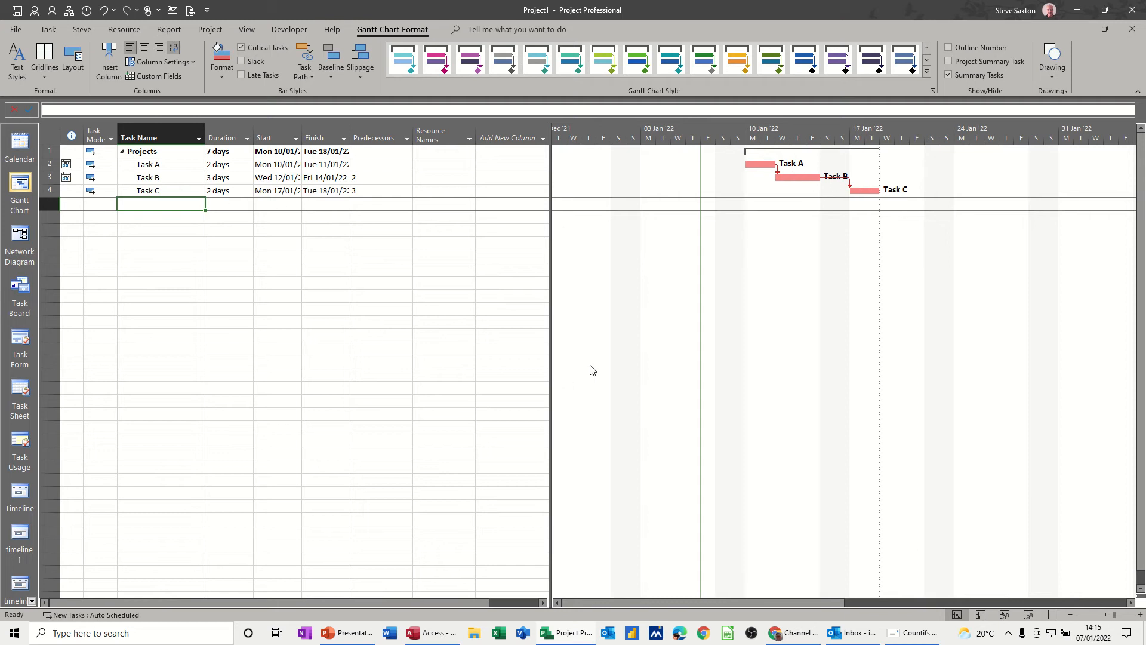
type("ask D")
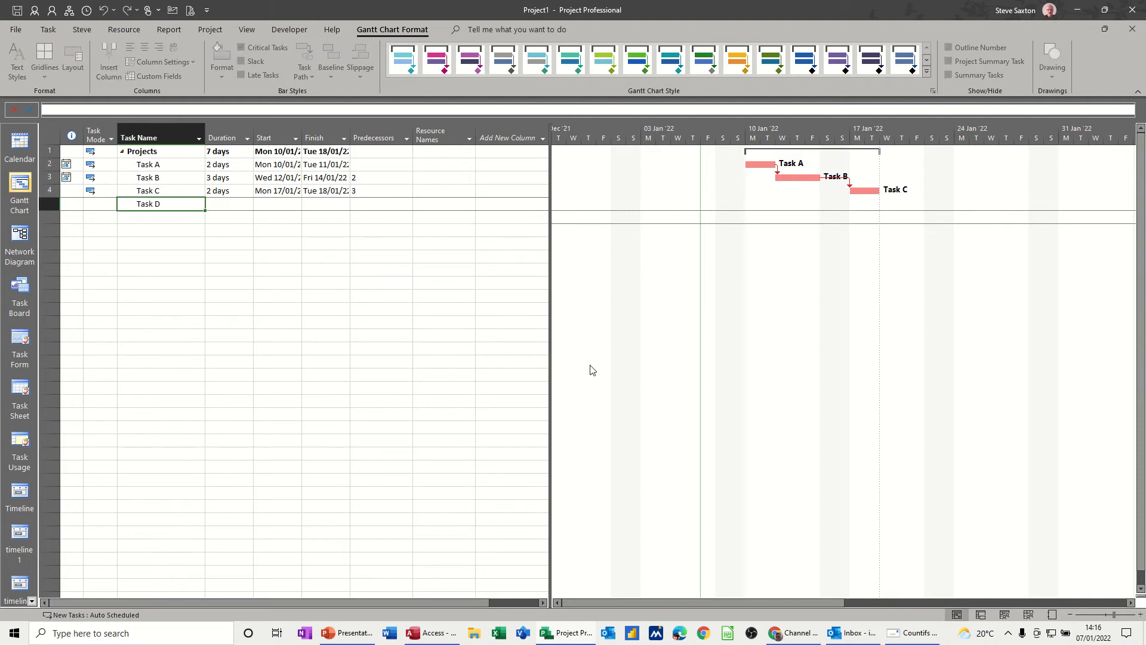
key("Return")
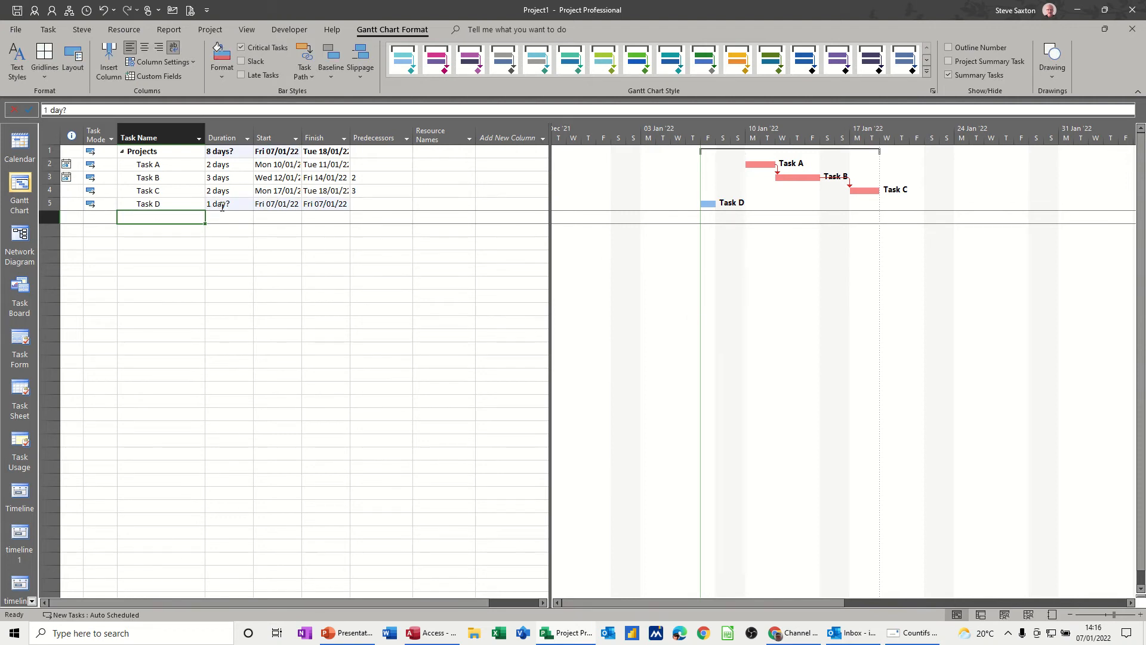
left_click(233, 206)
type("1")
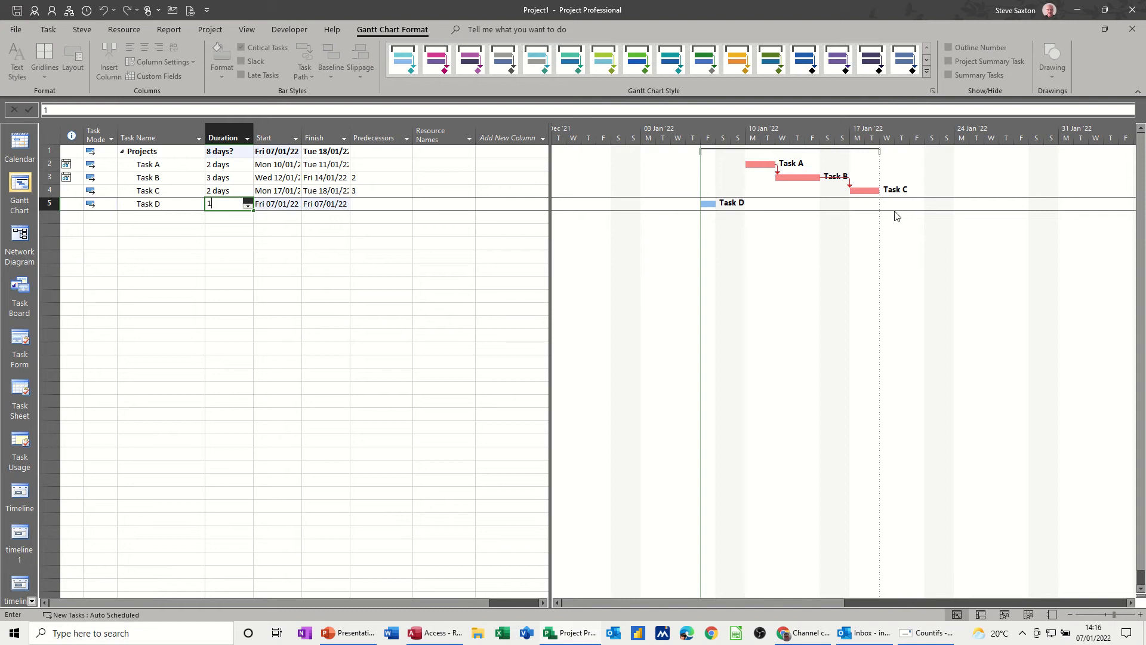
Move Task D's bar to just after Task C and link them so Task D always follows Task C.
left_click_drag(707, 205, 889, 203)
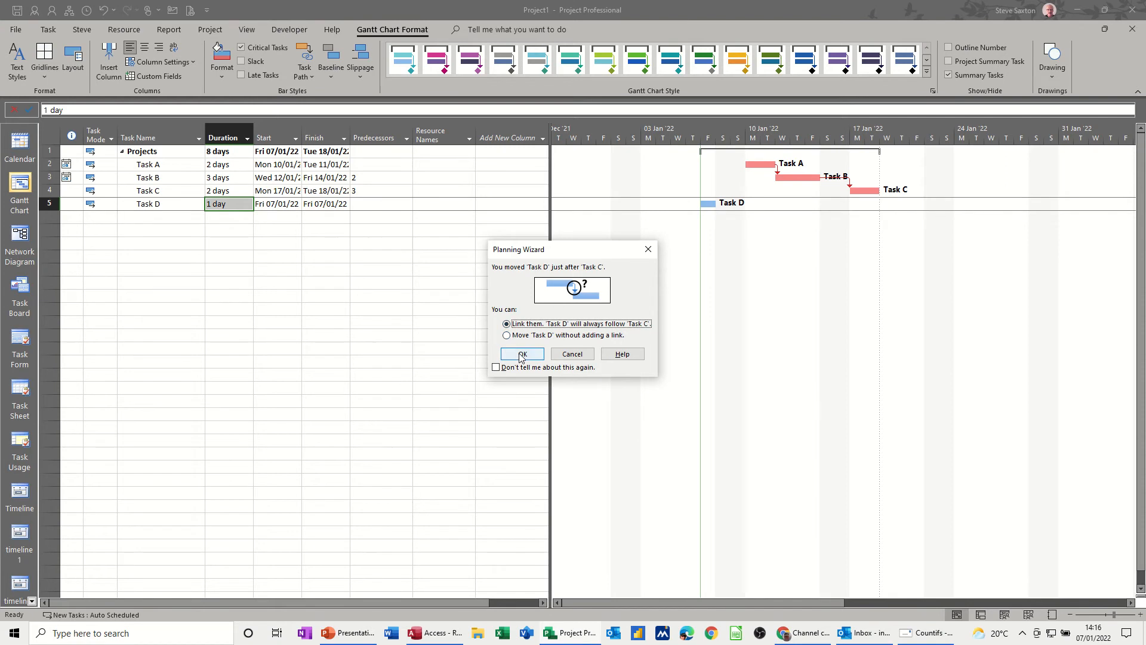
left_click(517, 353)
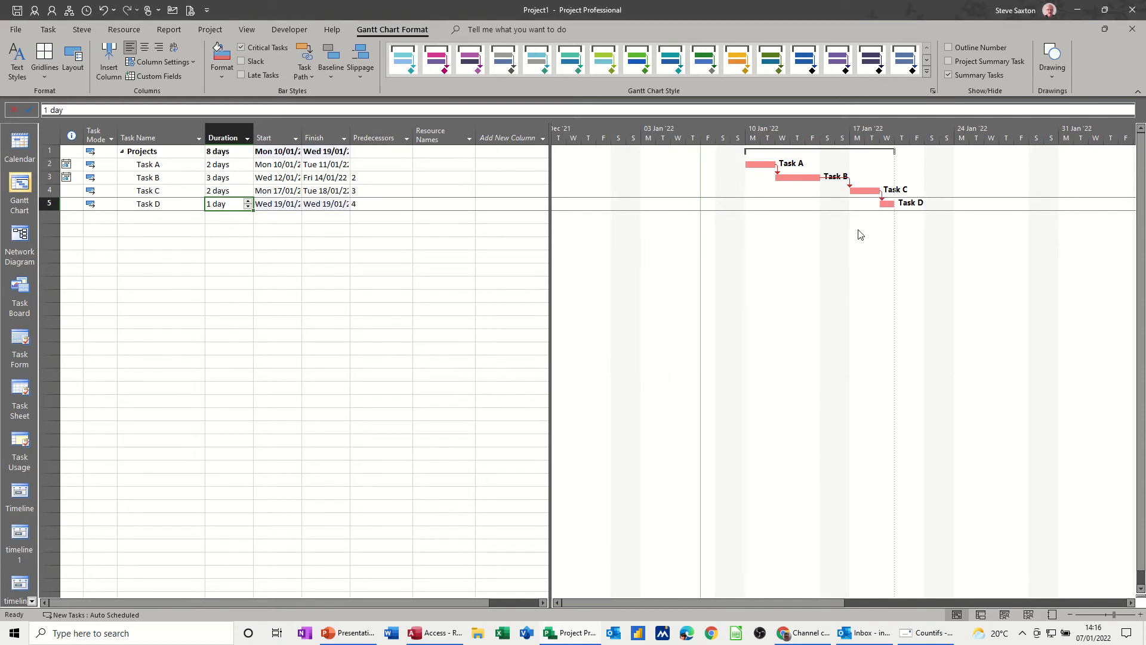
Move Task D to start on Thu 20 Jan '22 while keeping its link, and delete the stray unnamed task in row 7.
double_click(155, 231)
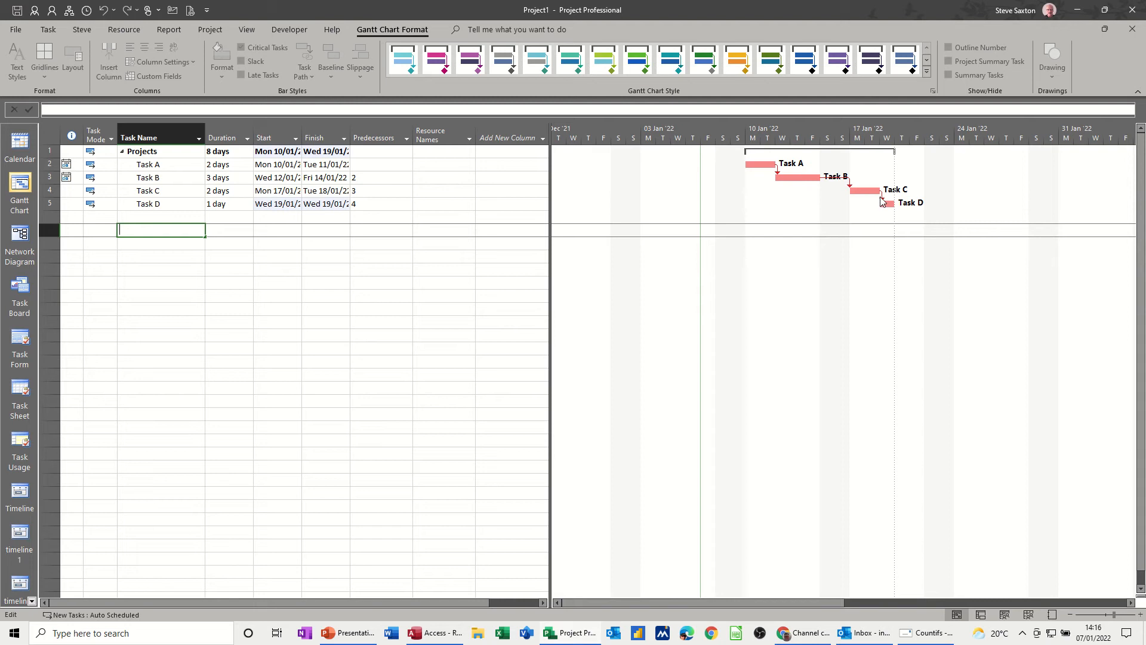
left_click_drag(888, 204, 903, 205)
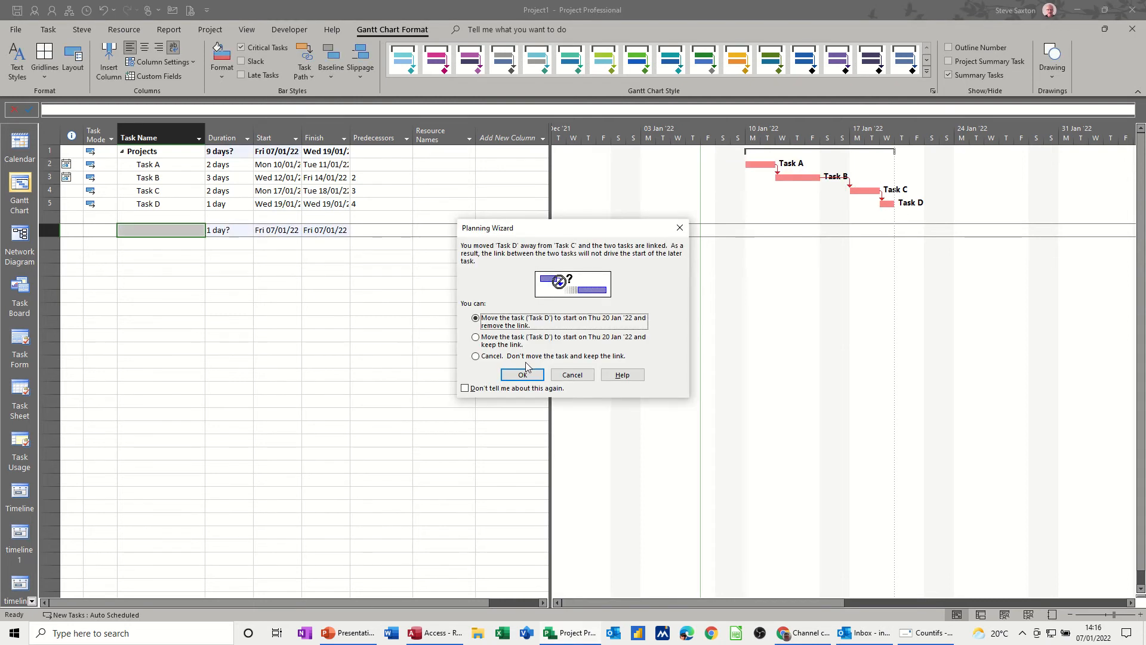
left_click(485, 340)
left_click(523, 375)
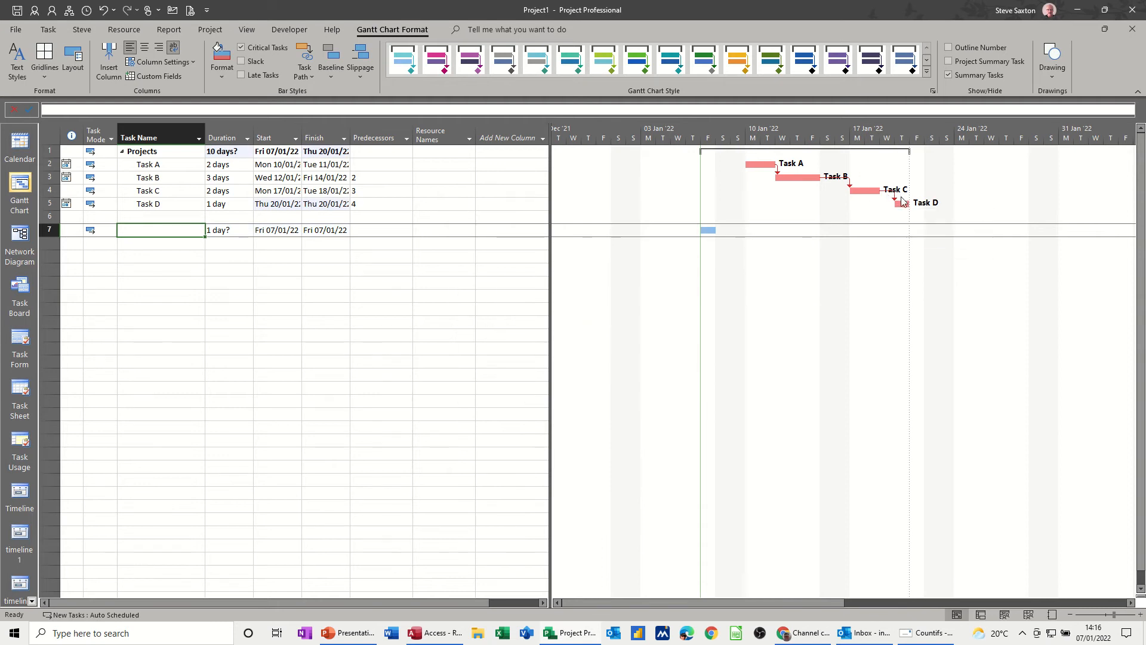
left_click(52, 231)
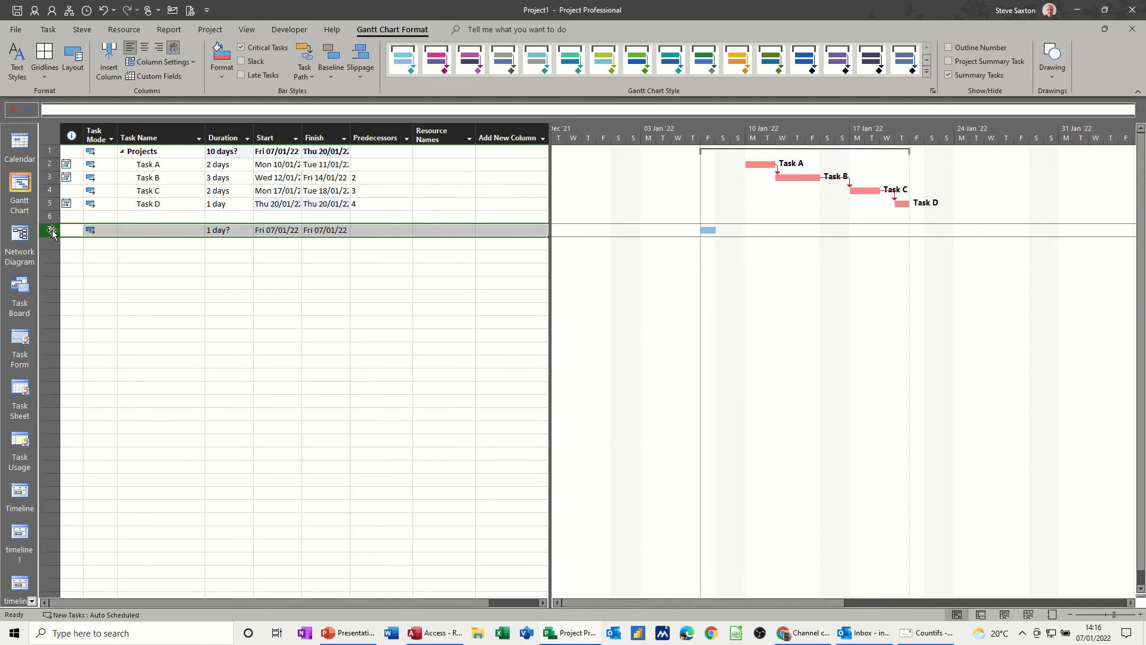
key("Delete")
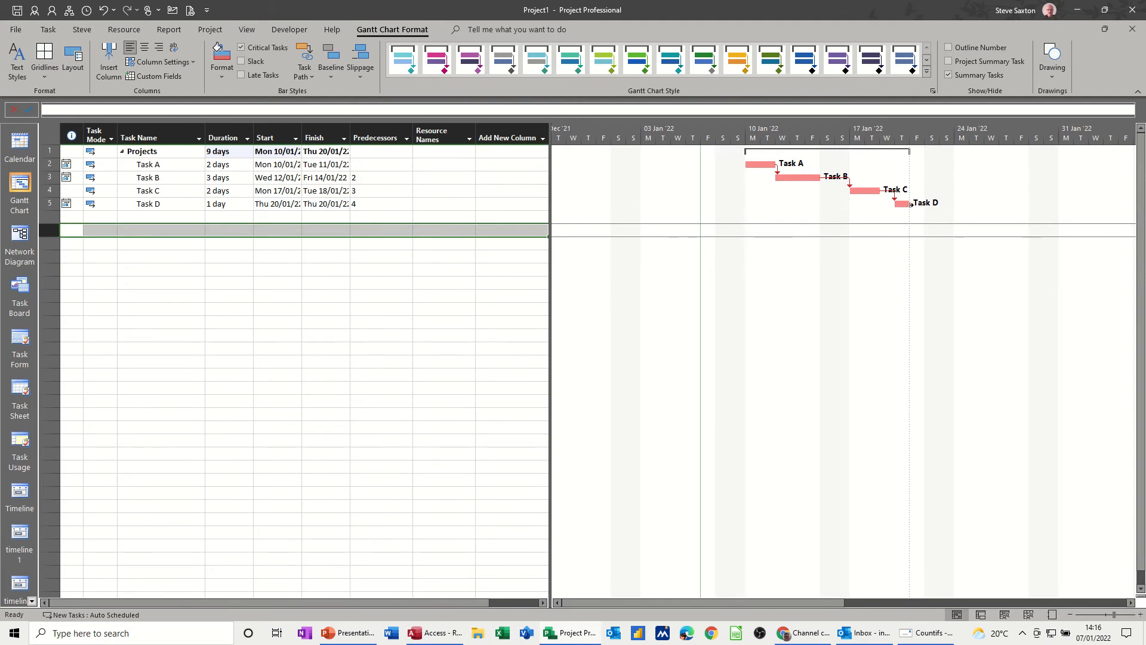
Move Task D's bar out to Tue 25 January and back to Thu 20 January to compare the critical path highlighting.
left_click_drag(902, 203, 979, 203)
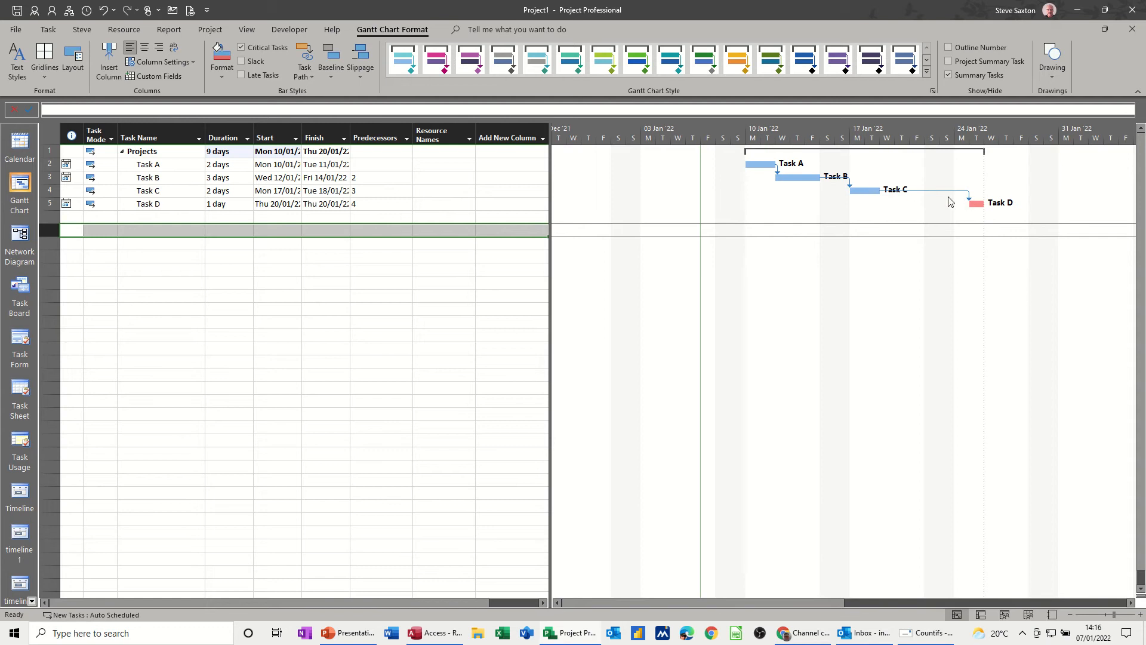
left_click_drag(974, 203, 905, 204)
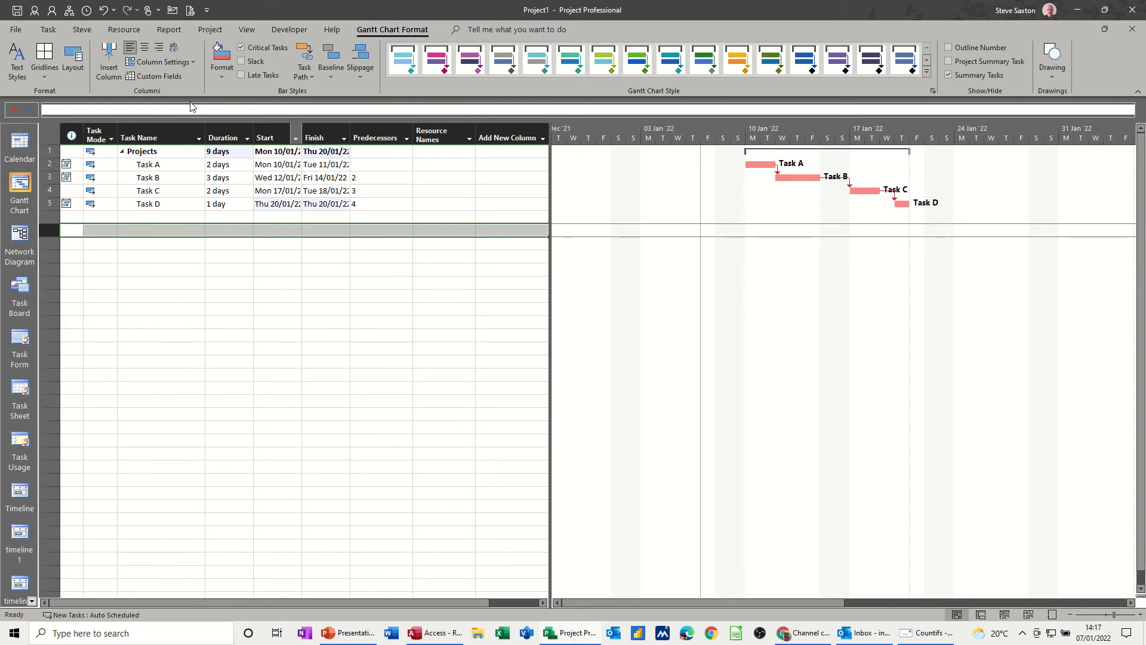
In the advanced project options, set tasks to be critical if slack is less than or equal to 0 days.
left_click(18, 31)
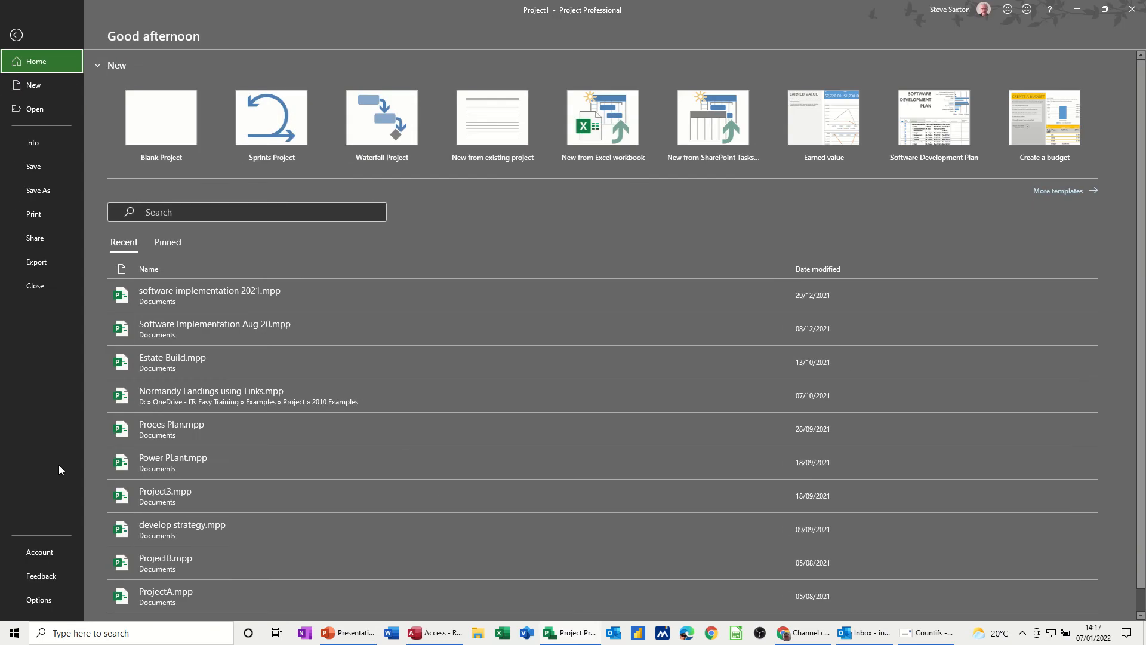
left_click(41, 599)
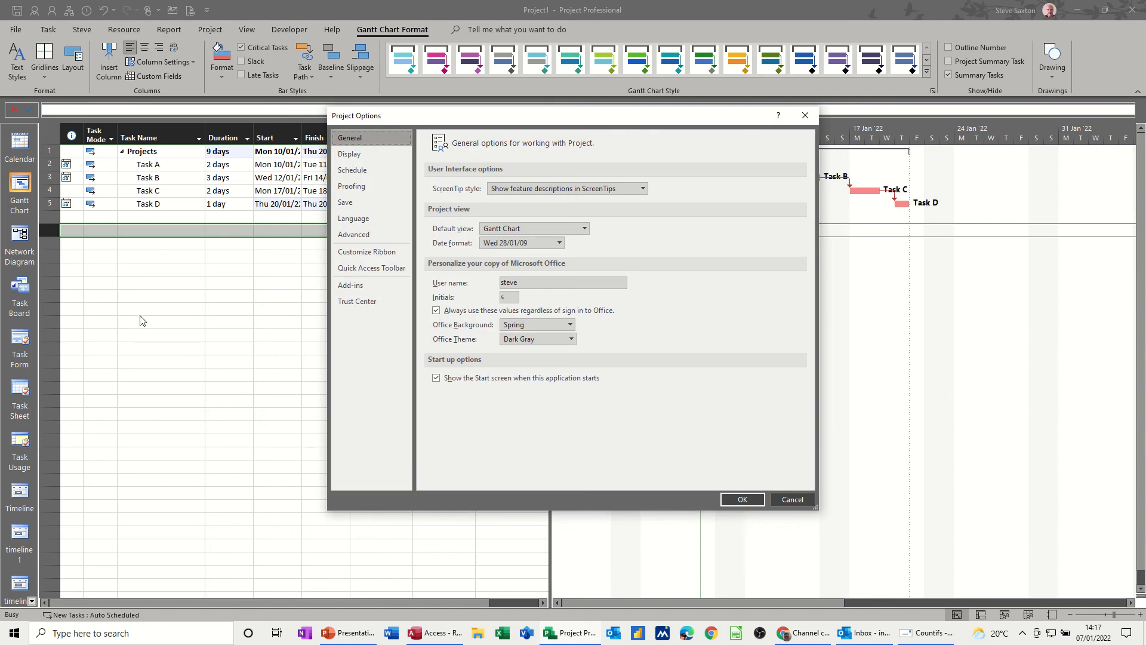
left_click(343, 237)
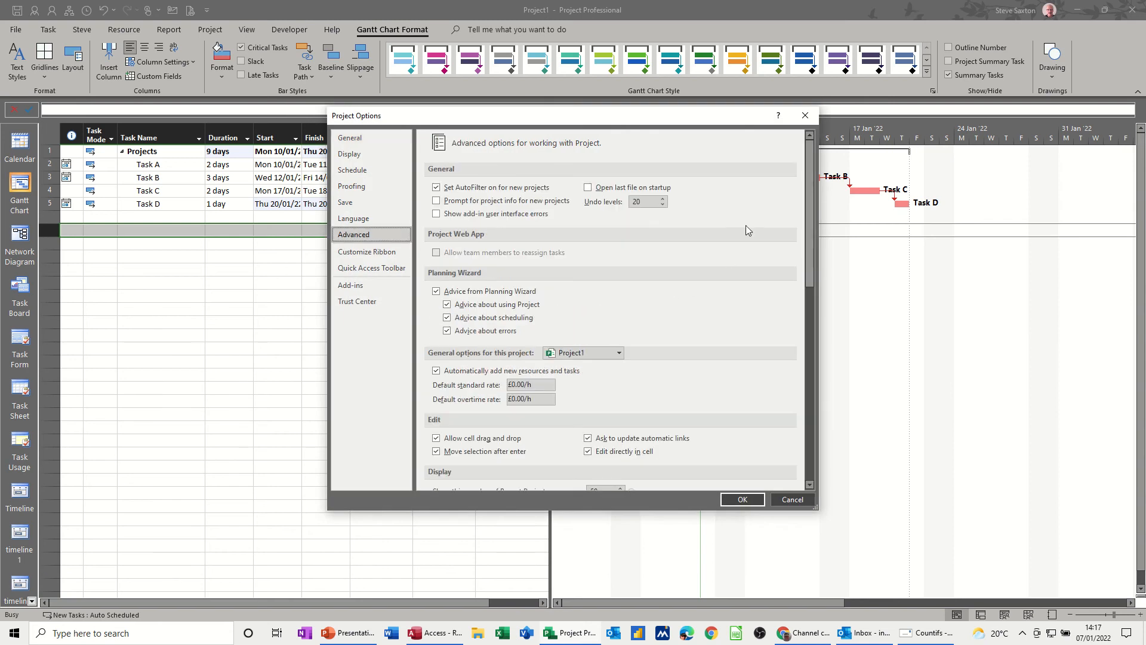
scroll(746, 224, "down", 15)
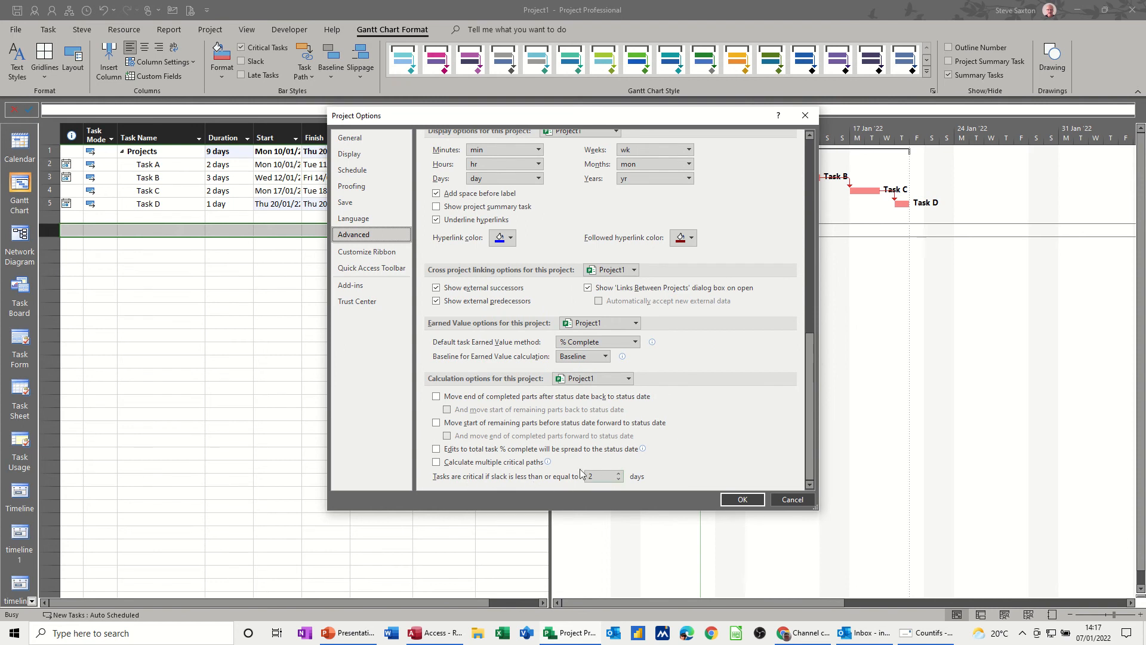
left_click(619, 481)
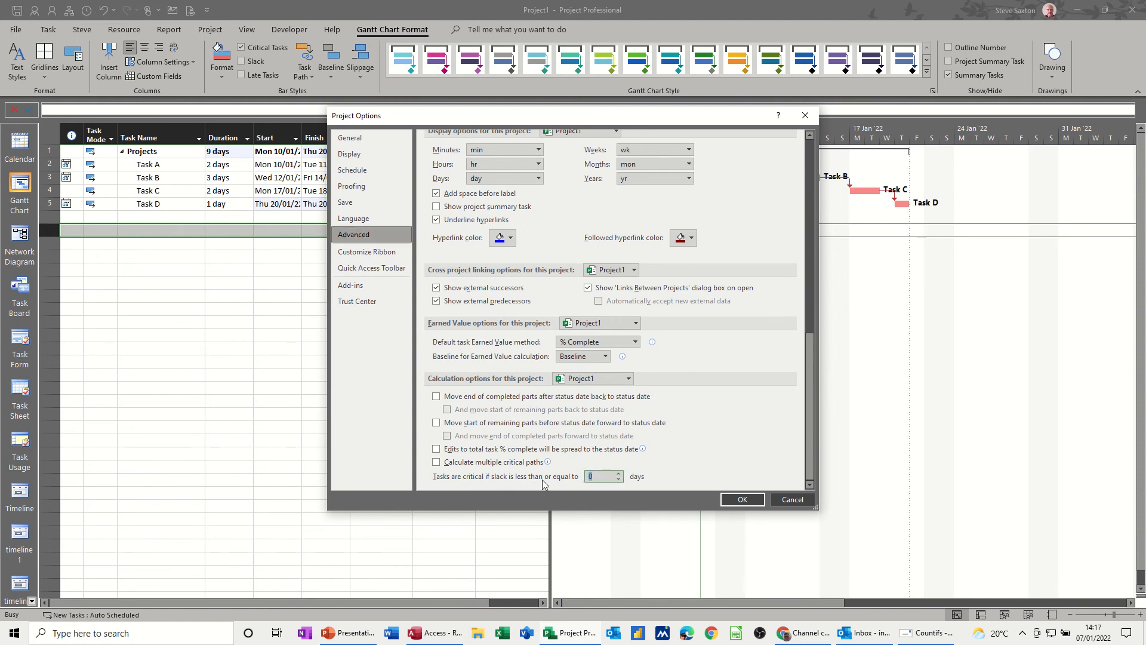
left_click(740, 500)
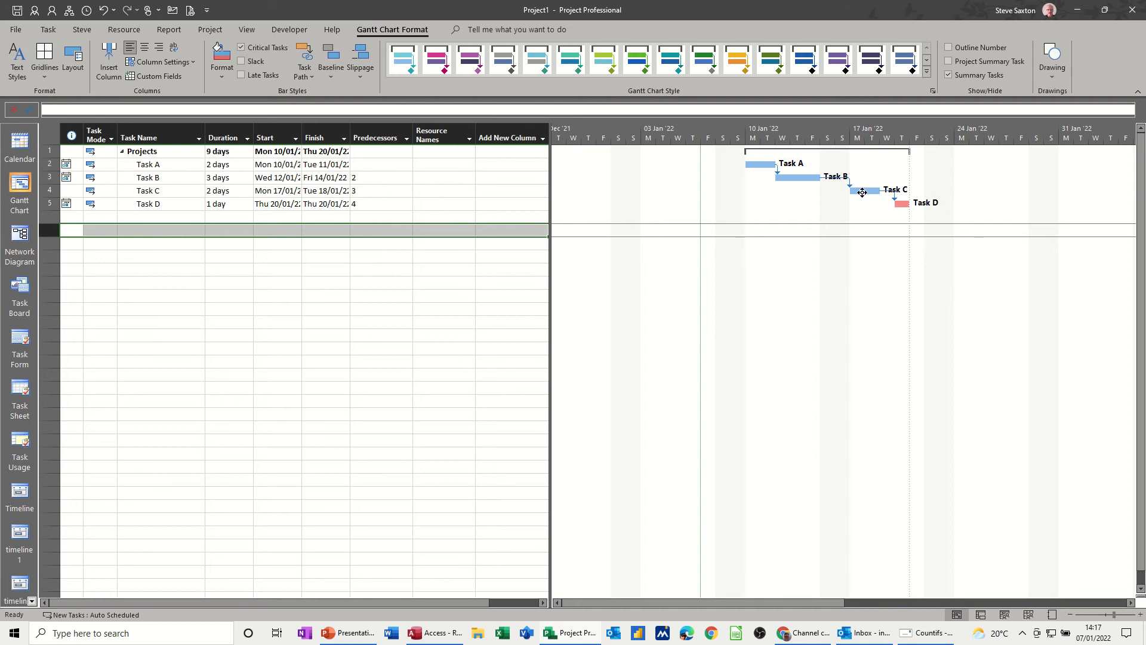
Move Task D's bar back to Wed 19/01/22, directly after Task C.
left_click_drag(903, 202, 888, 204)
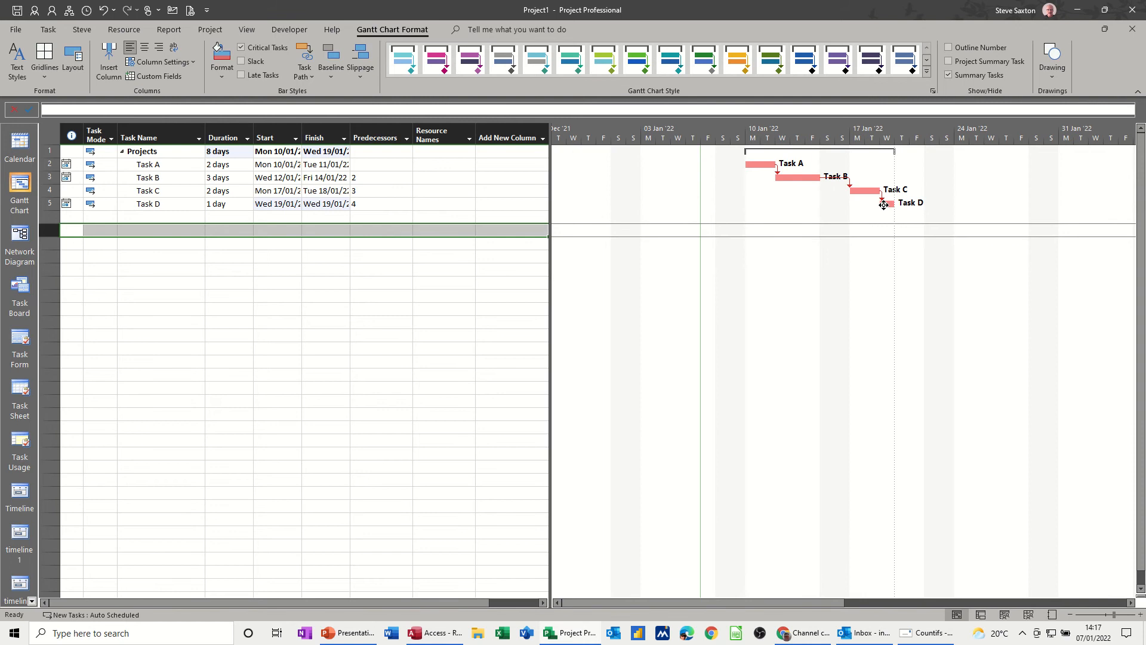
mouse_move(884, 205)
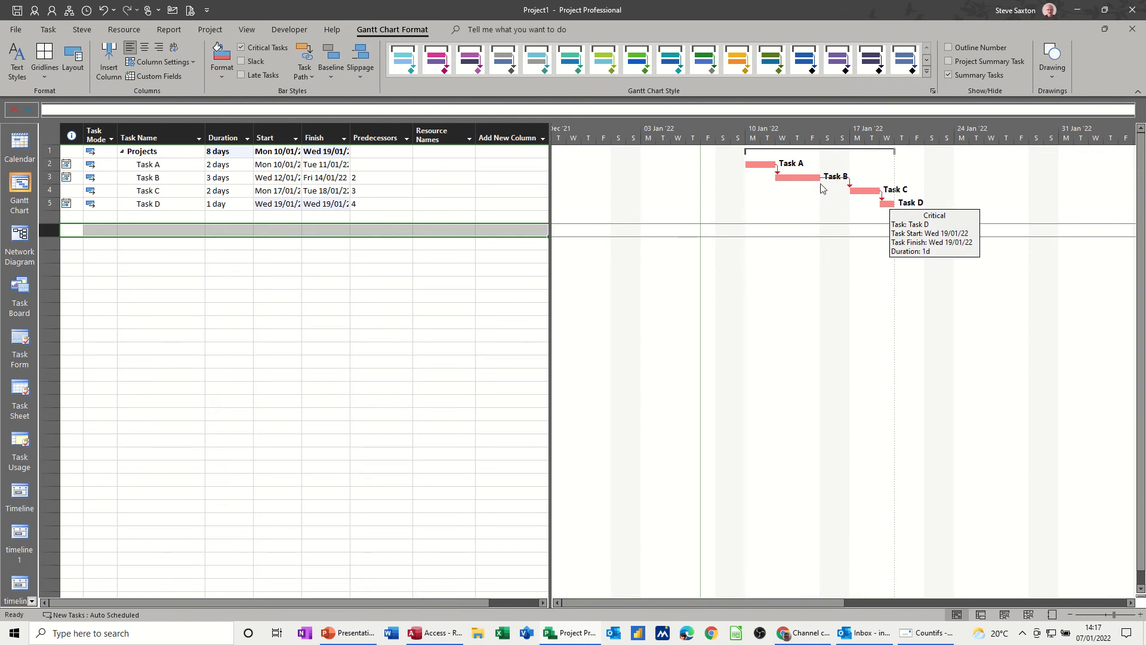
Examine the description of the "Calculate multiple critical paths" calculation option in the advanced project options, and leave without changing anything.
left_click(17, 31)
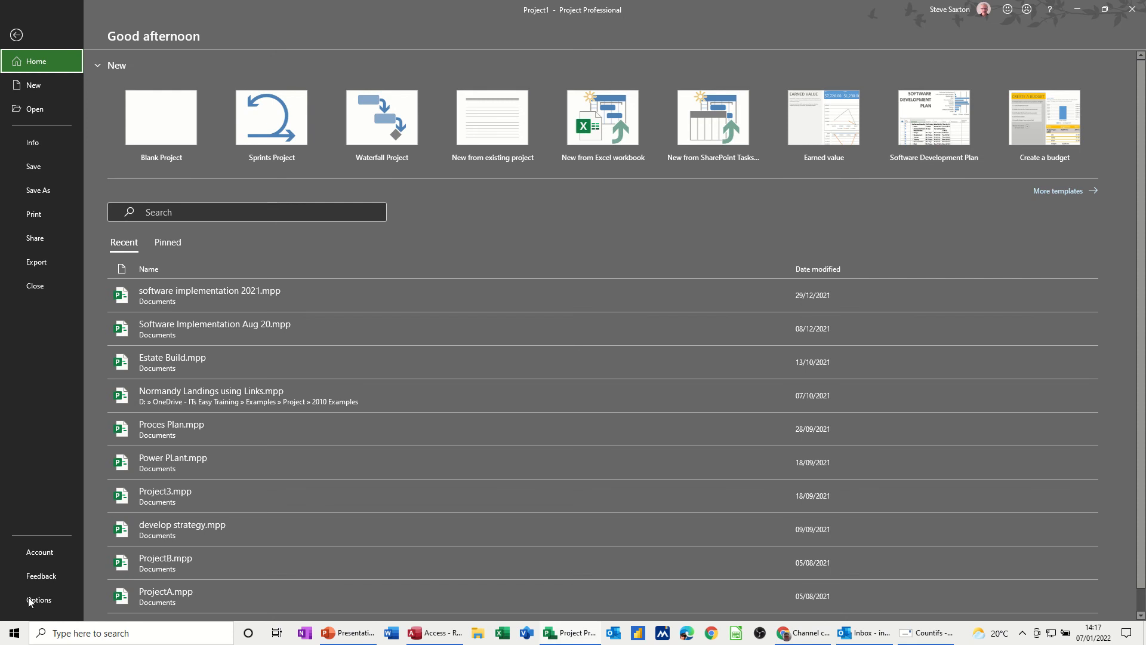
left_click(28, 599)
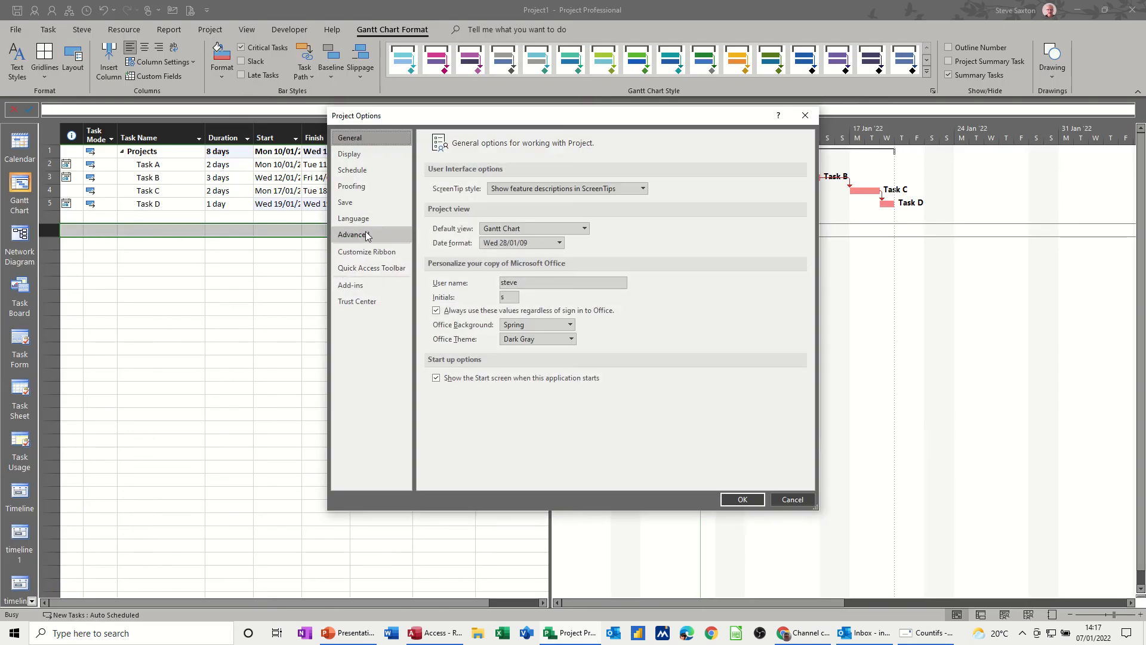
left_click(353, 235)
left_click_drag(810, 206, 817, 472)
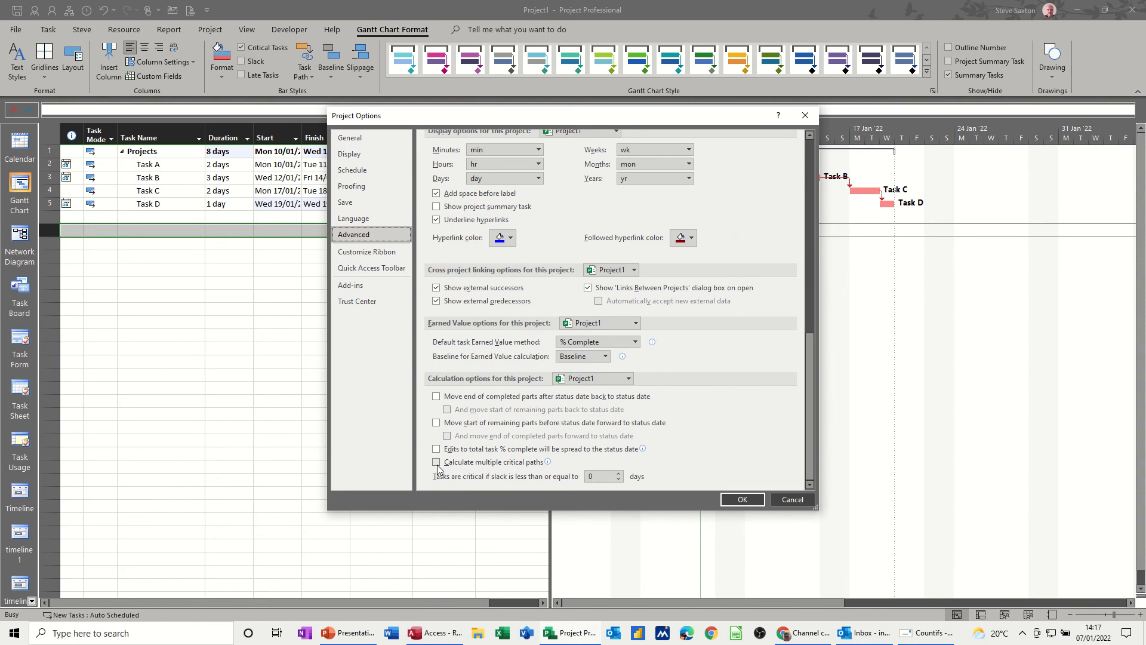
mouse_move(438, 466)
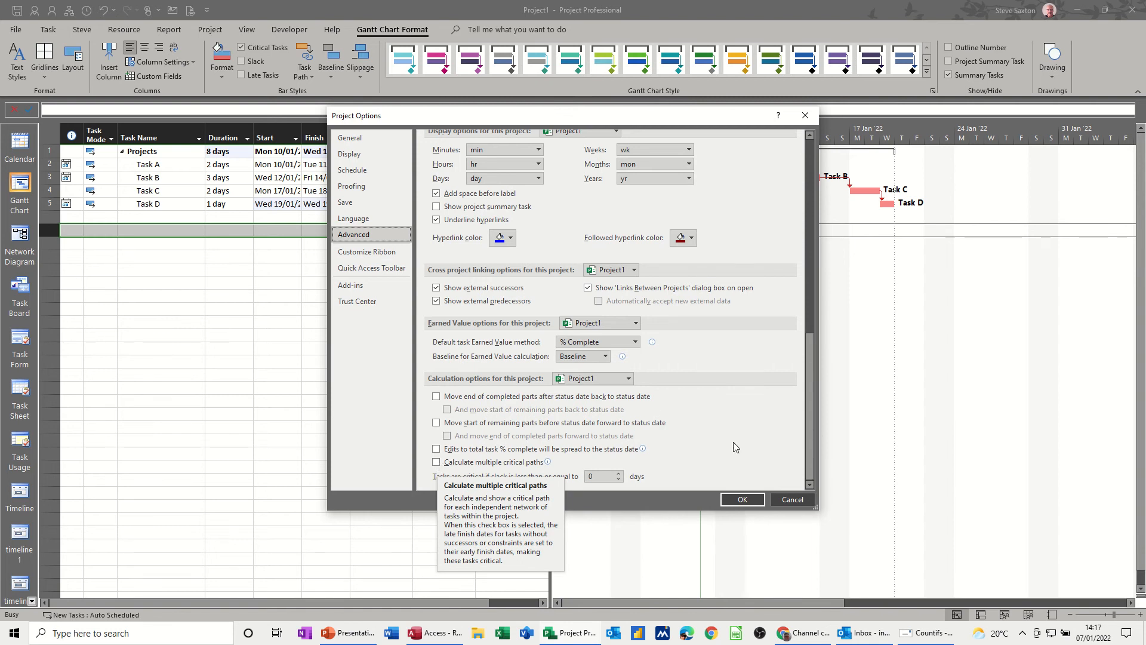
left_click(787, 501)
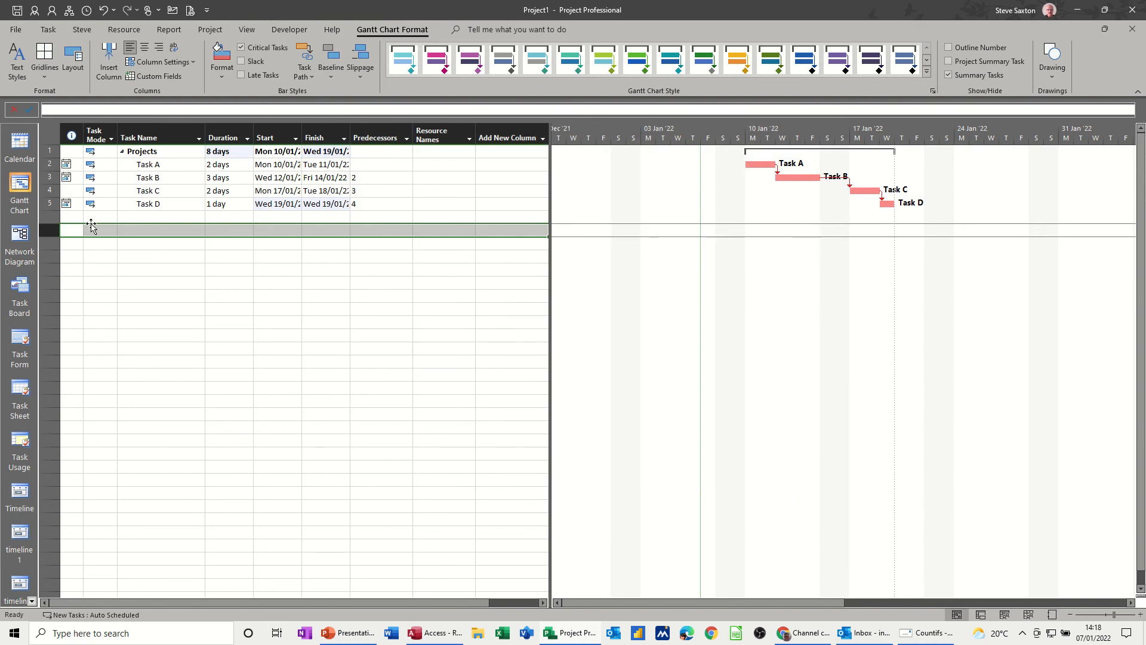
Copy the Projects summary task with Tasks A to D and paste the group starting at row 7.
left_click(149, 231)
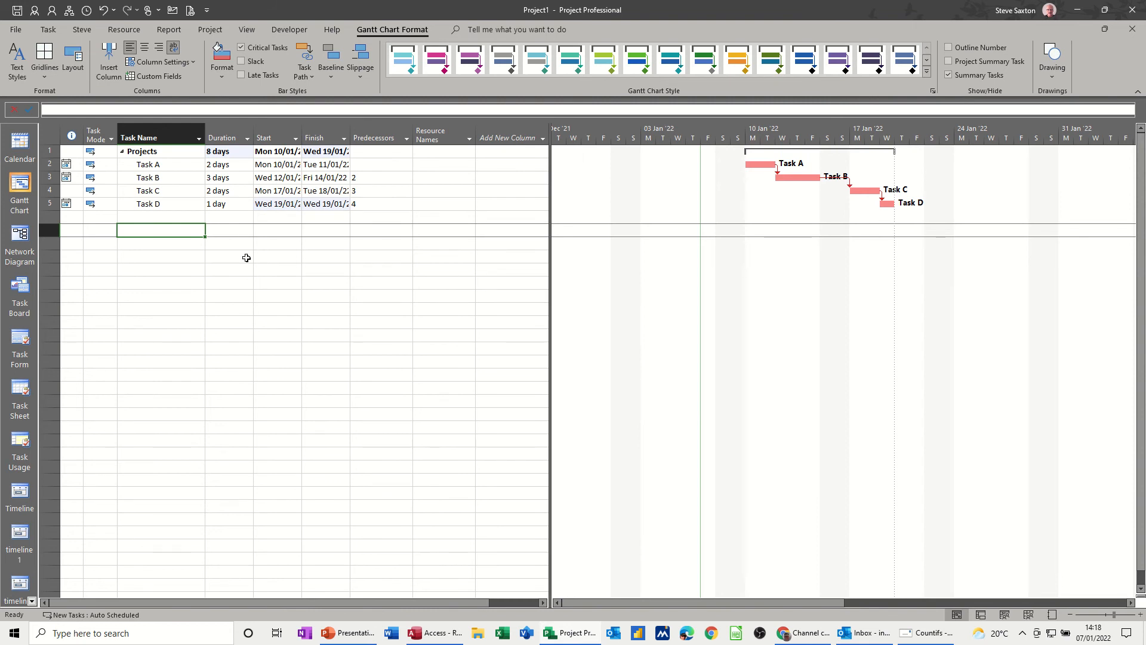
left_click_drag(50, 164, 55, 203)
left_click_drag(46, 151, 60, 202)
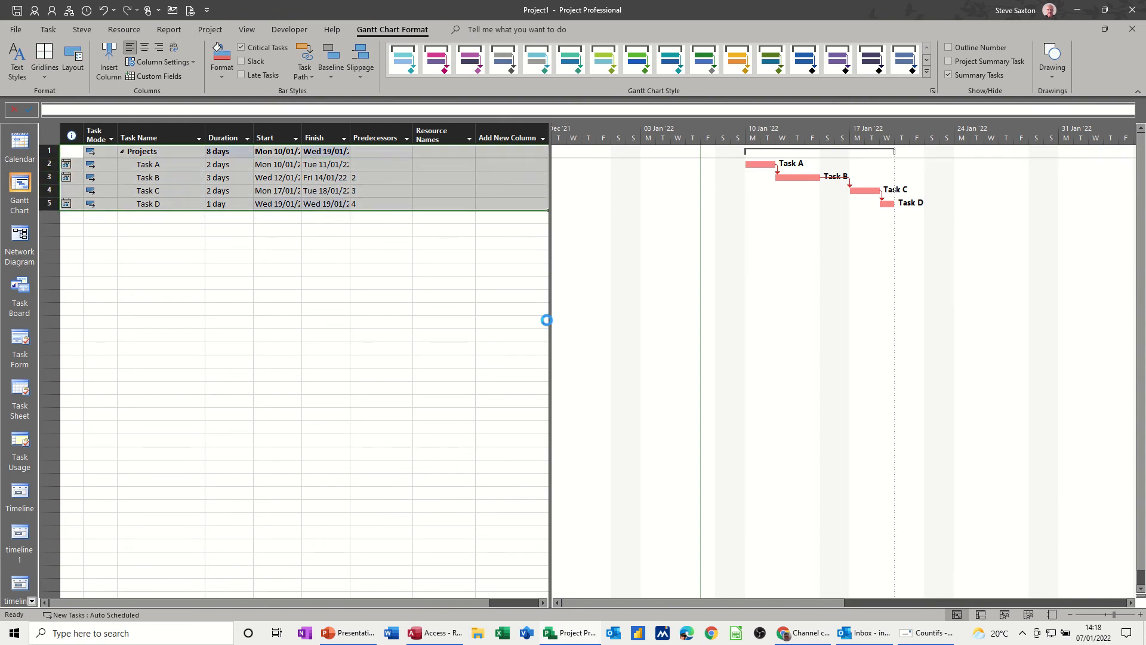
left_click(154, 230)
key("ctrl+v")
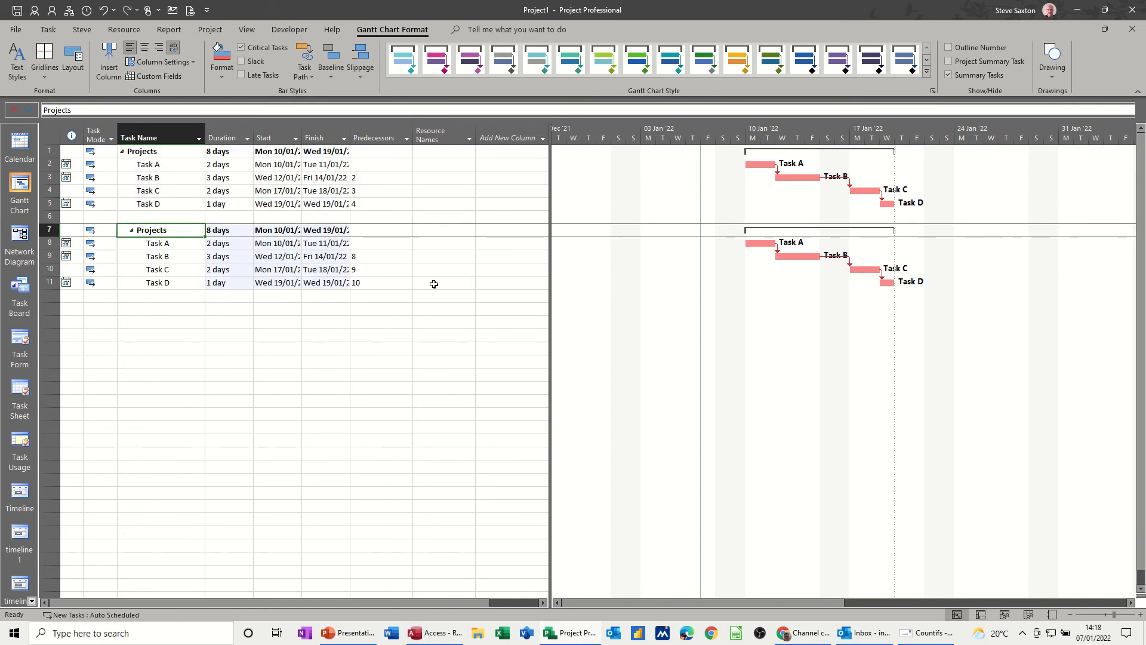
Add a 5-day lag to the Finish-to-Start link between Task A and Task B in the copied Projects group.
double_click(366, 257)
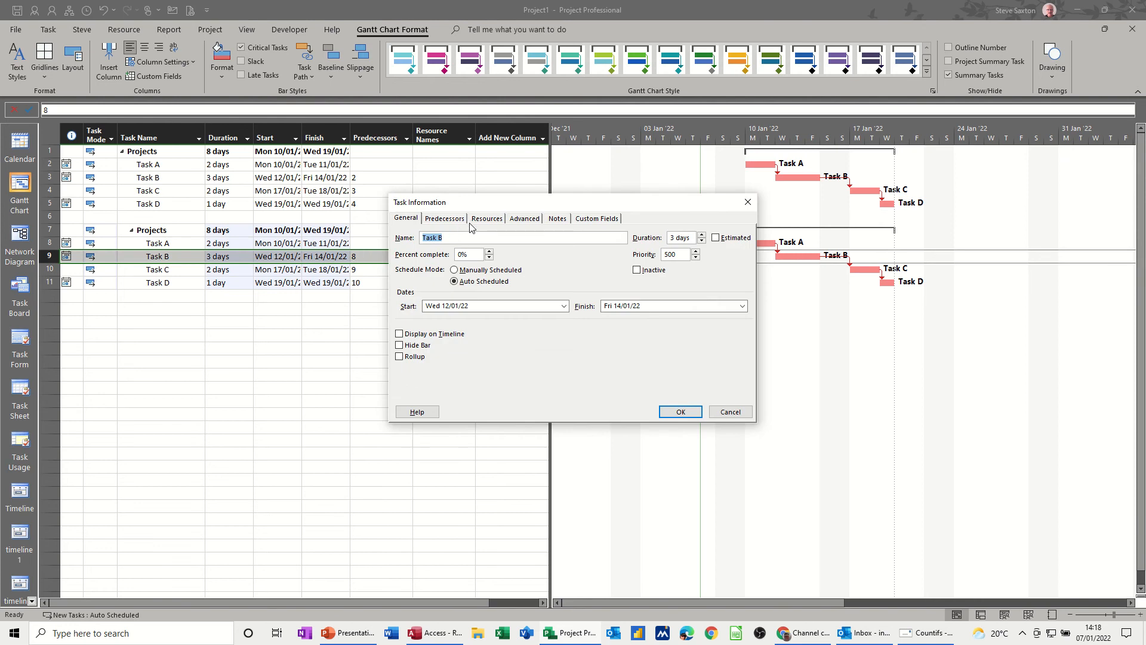
left_click(463, 220)
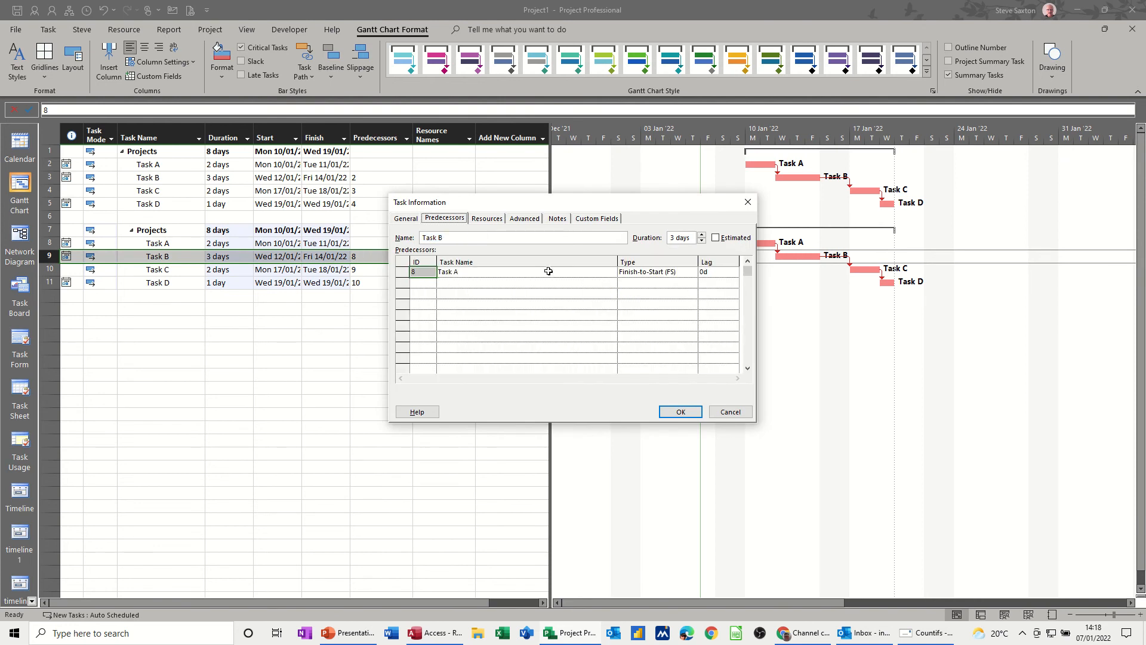
left_click(717, 272)
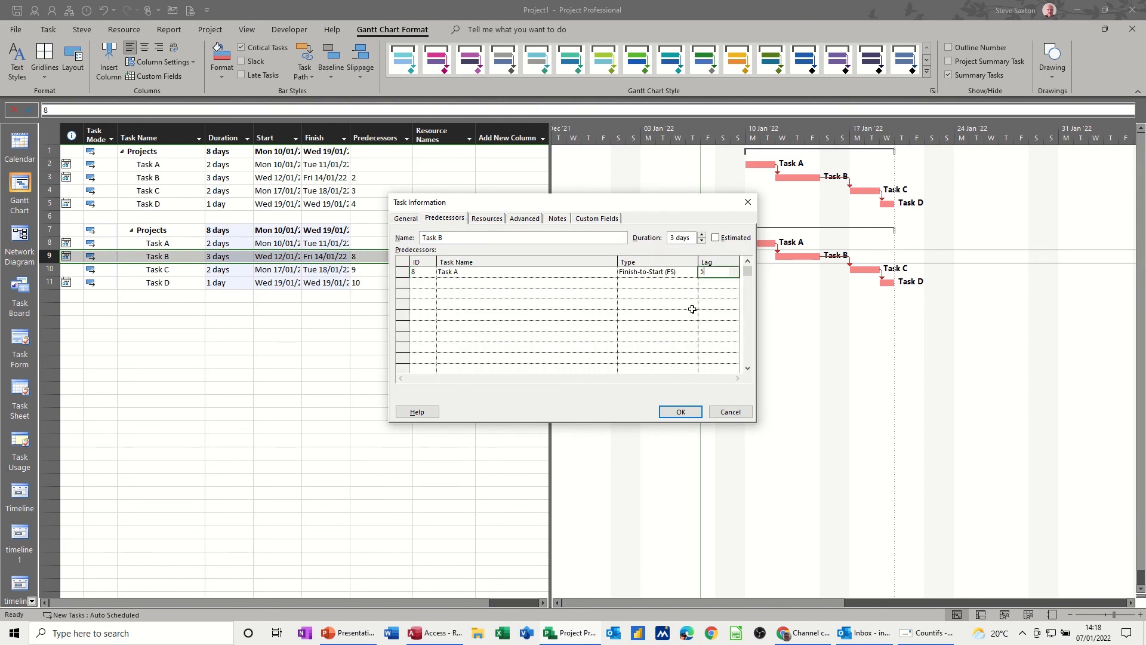
key("BackSpace")
key("BackSpace")
type("5")
left_click(648, 283)
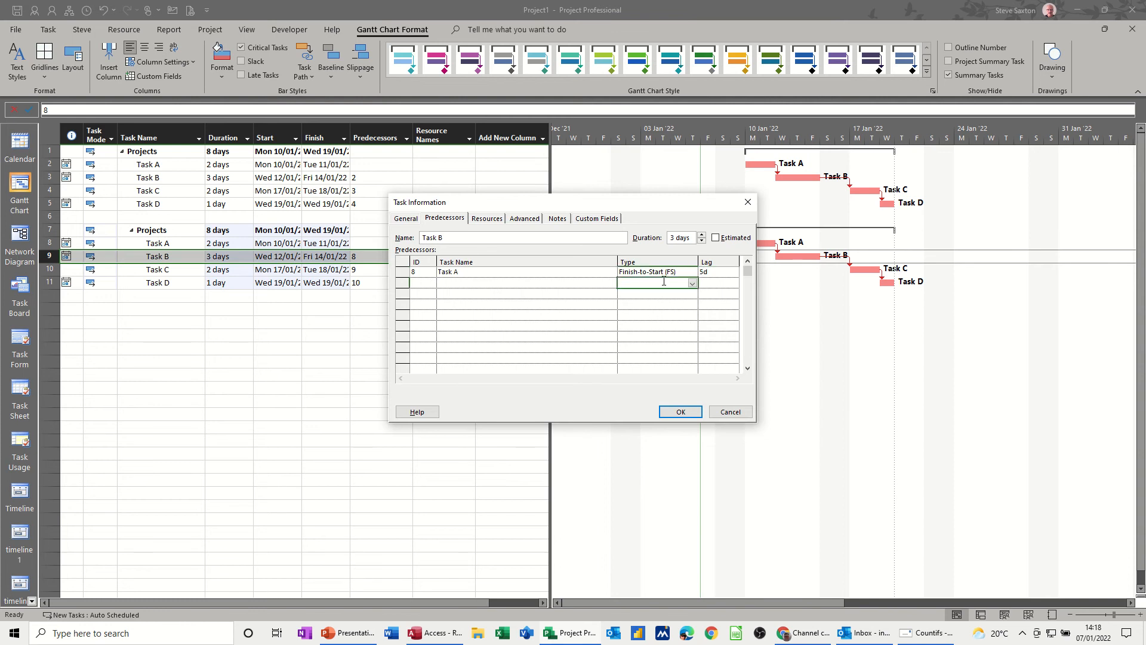
left_click(680, 411)
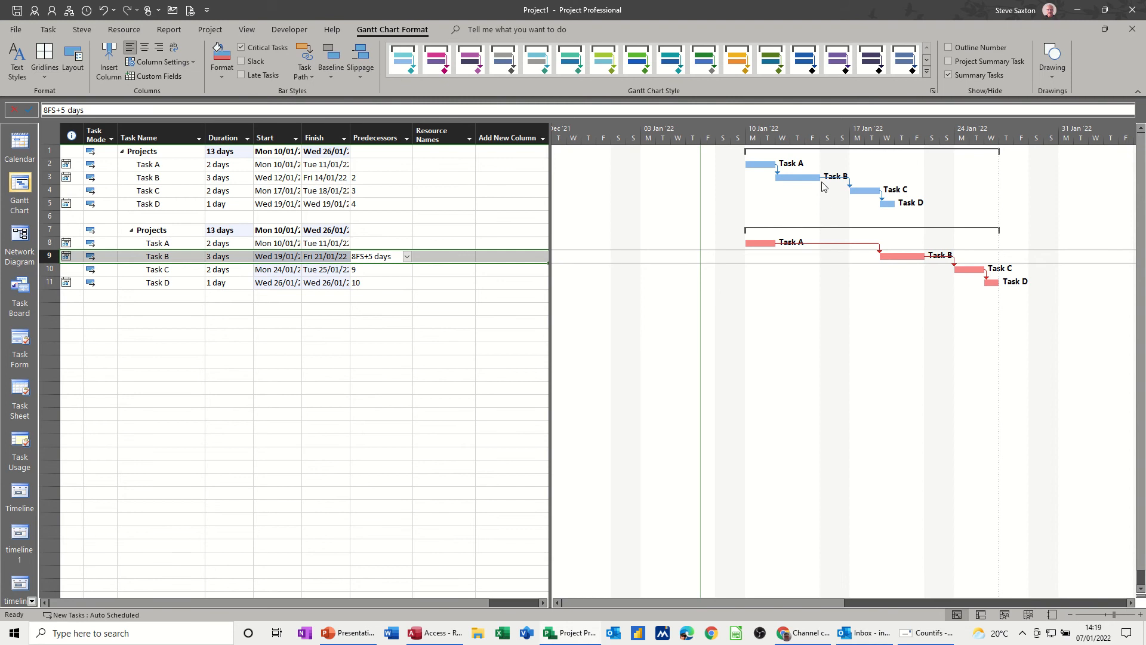
Turn on "Calculate multiple critical paths" in the advanced calculation options for Project1.
left_click(16, 31)
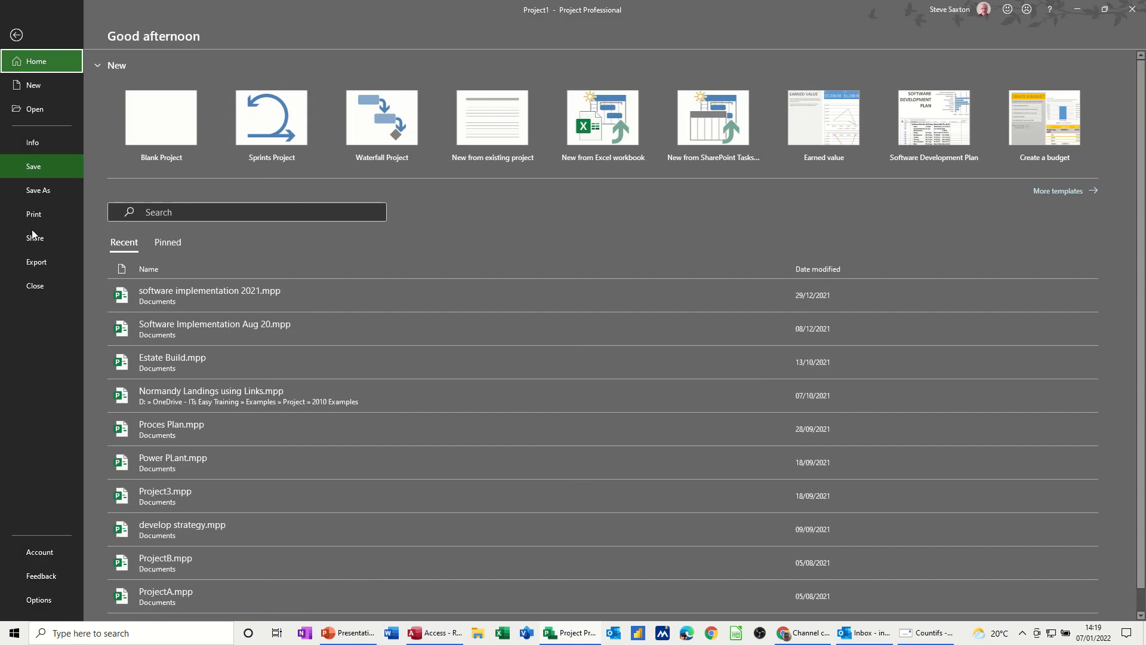
left_click(29, 602)
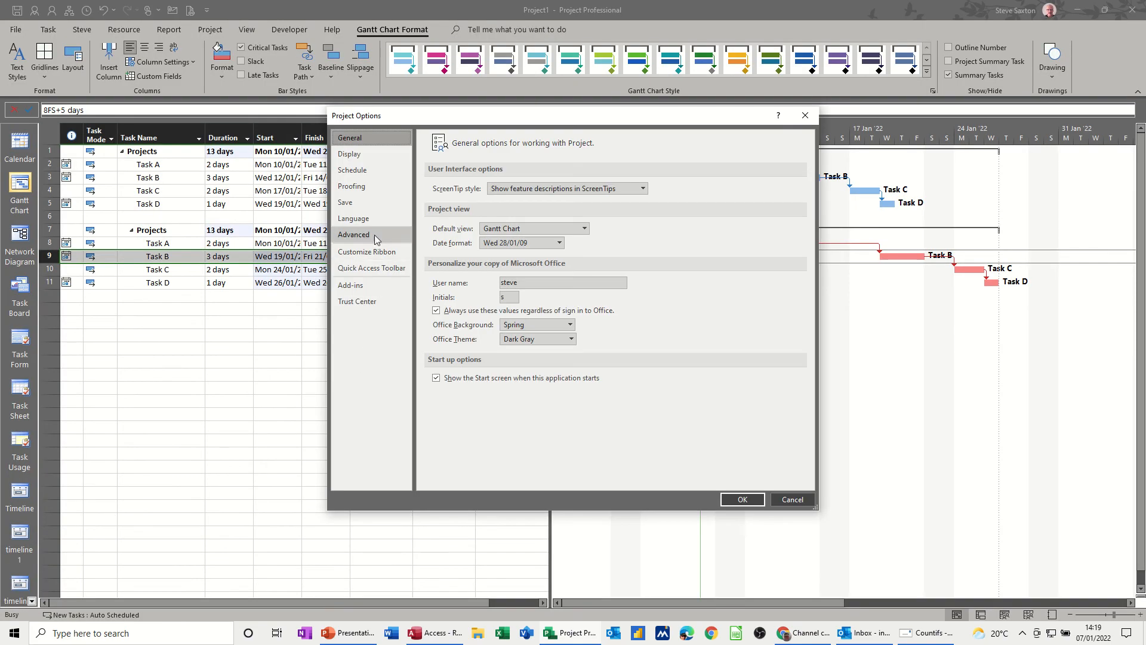
left_click(353, 234)
scroll(750, 323, "down", 15)
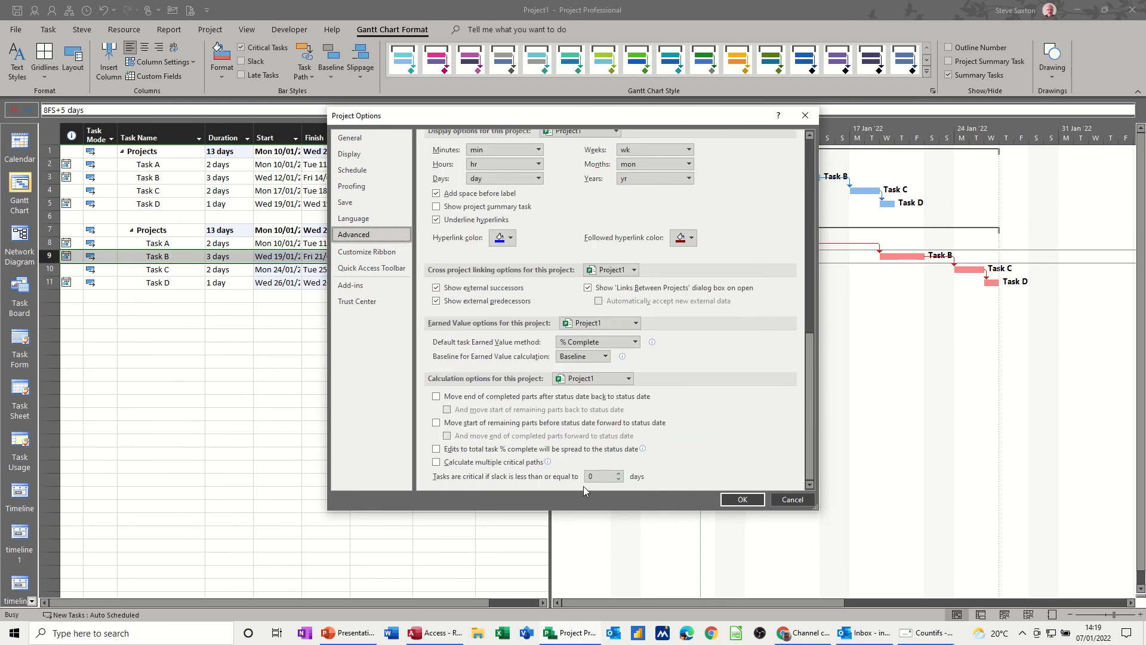
left_click(438, 463)
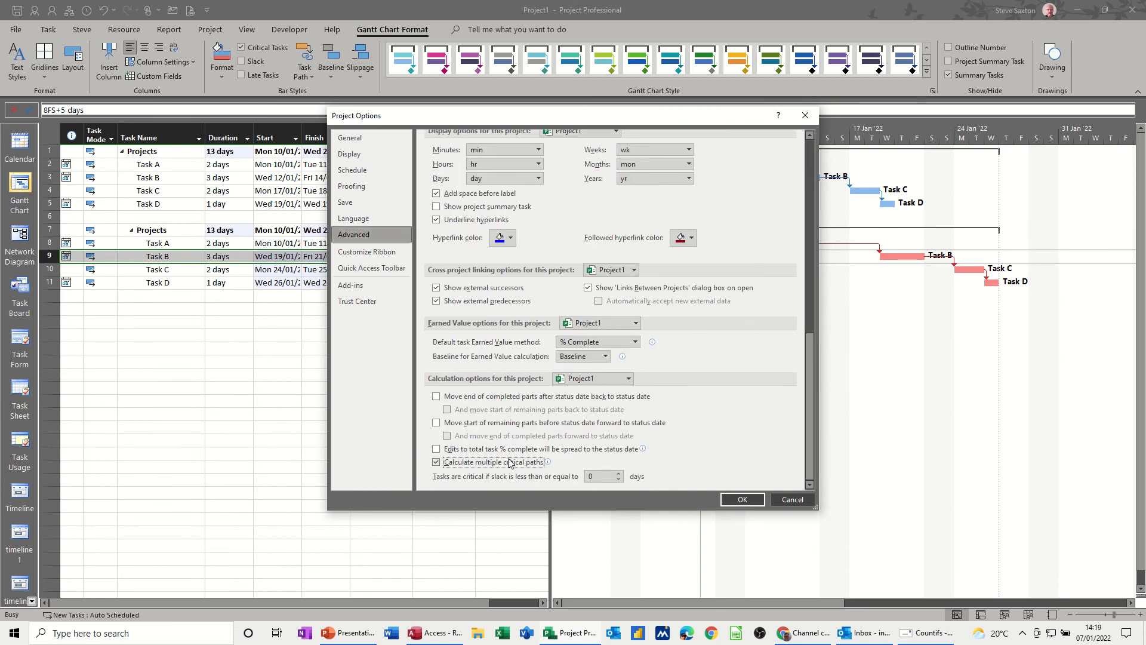
left_click(751, 502)
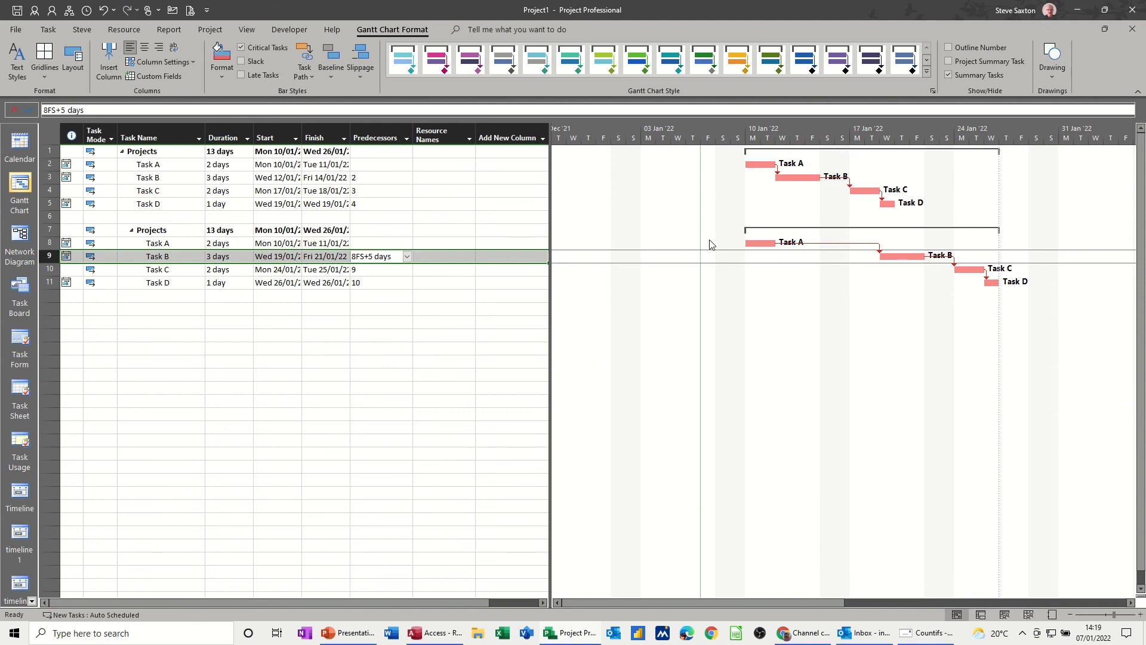
Switch the Critical Tasks bar formatting off and back on to compare the bars in both groups.
left_click(242, 48)
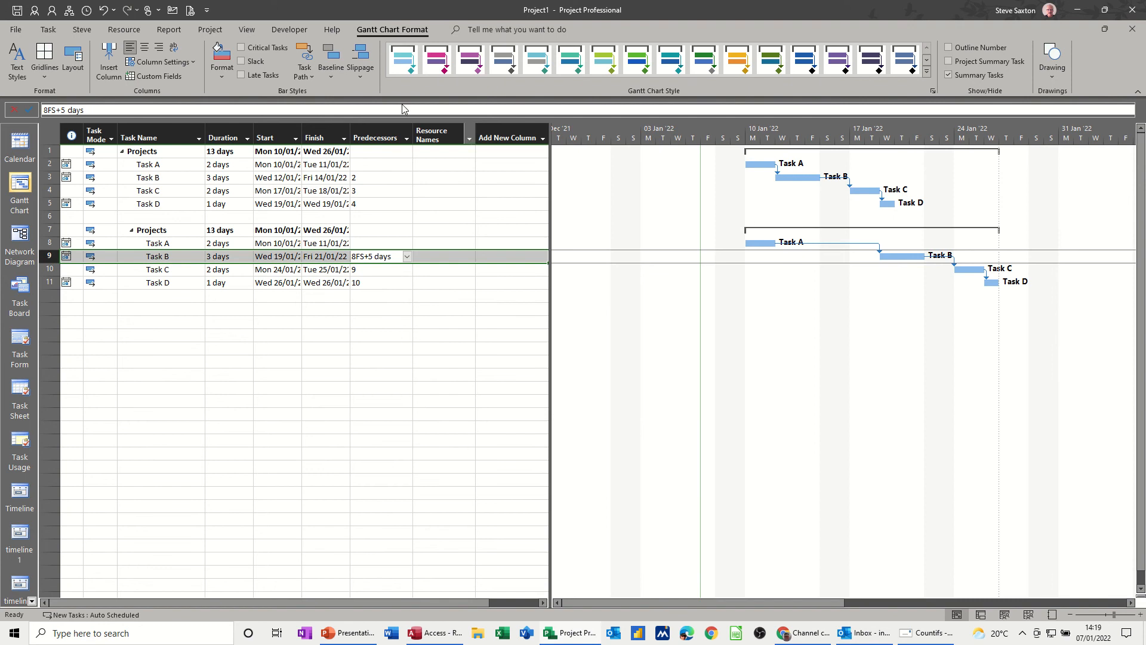
left_click(241, 48)
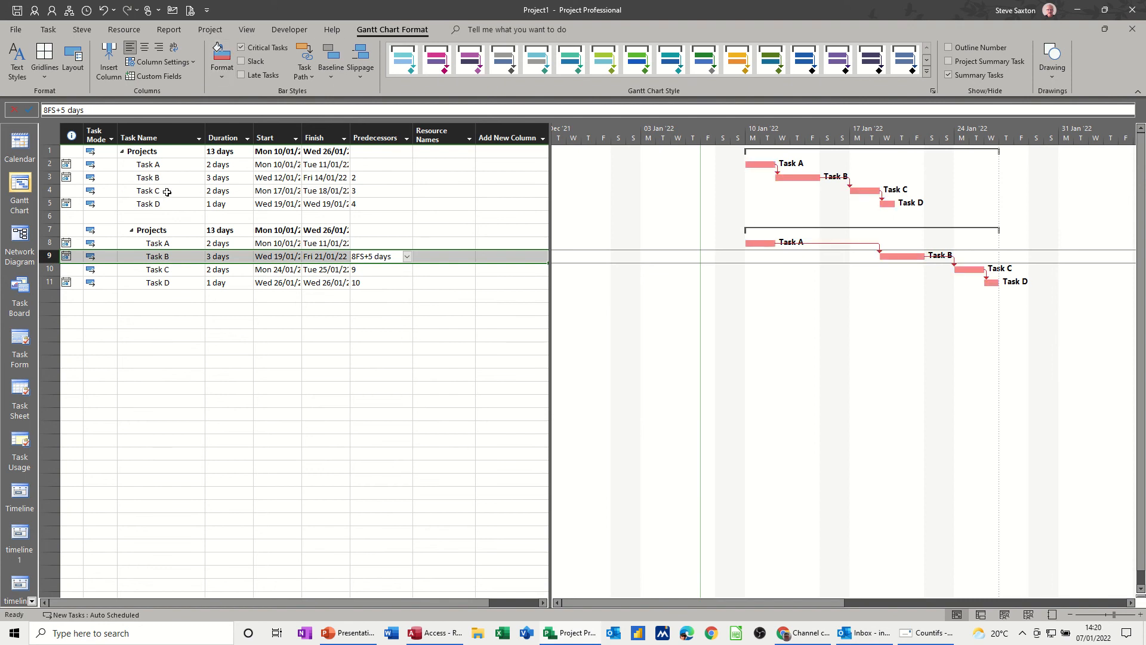
Give the Critical Tasks text style a red background color, and undo the change.
left_click(18, 56)
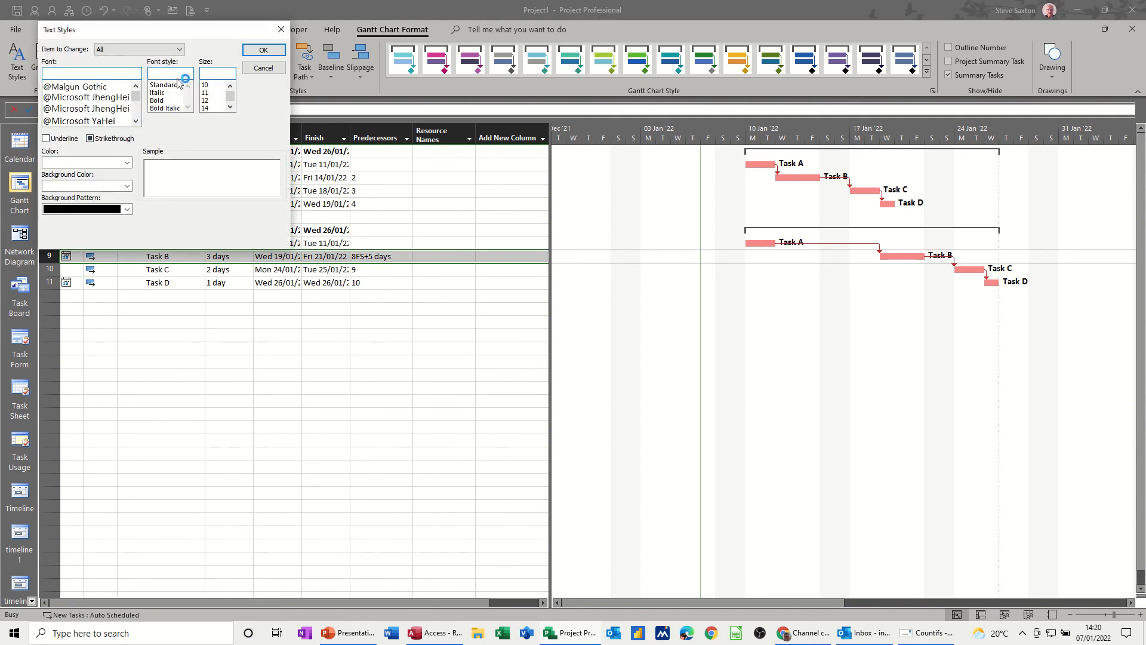
left_click(179, 49)
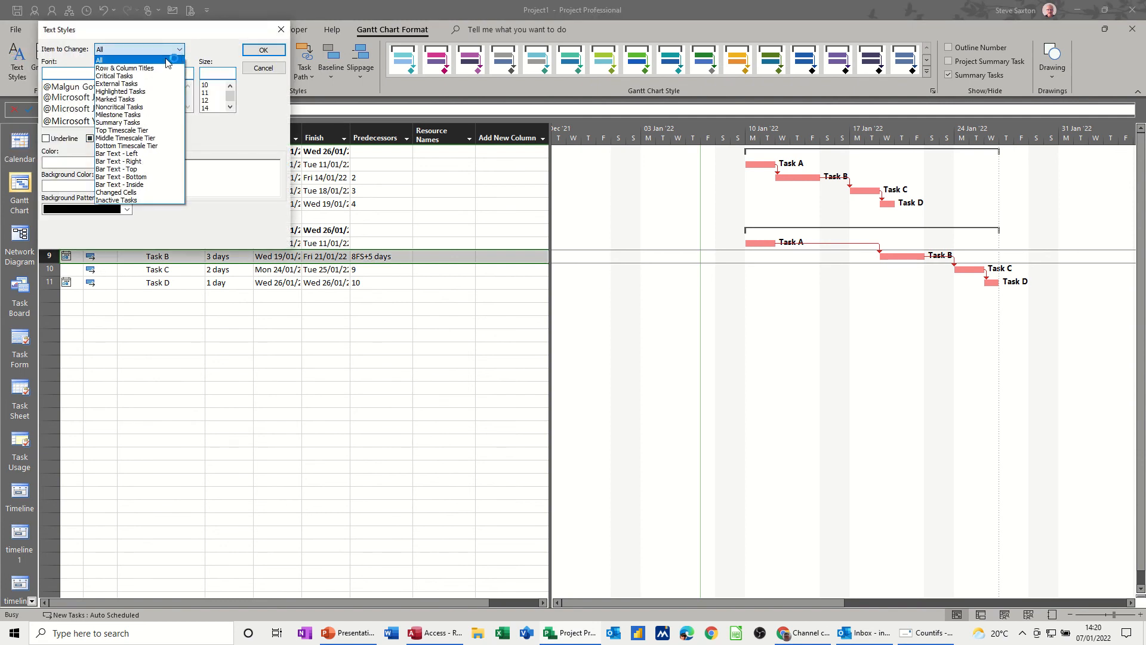
left_click(140, 76)
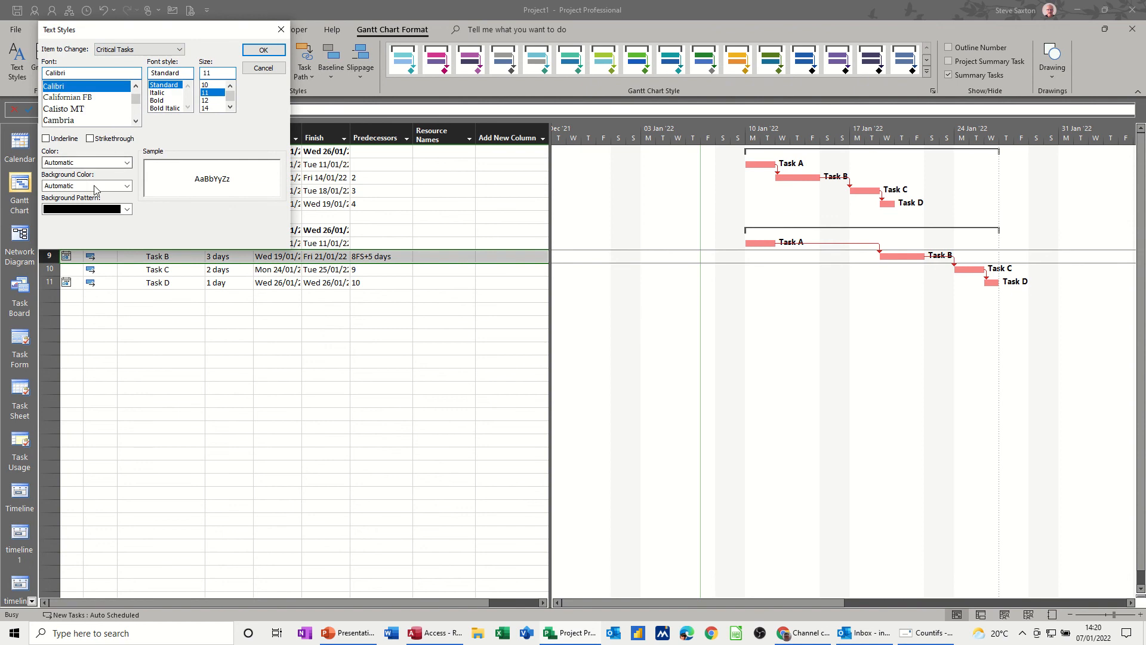
left_click(127, 186)
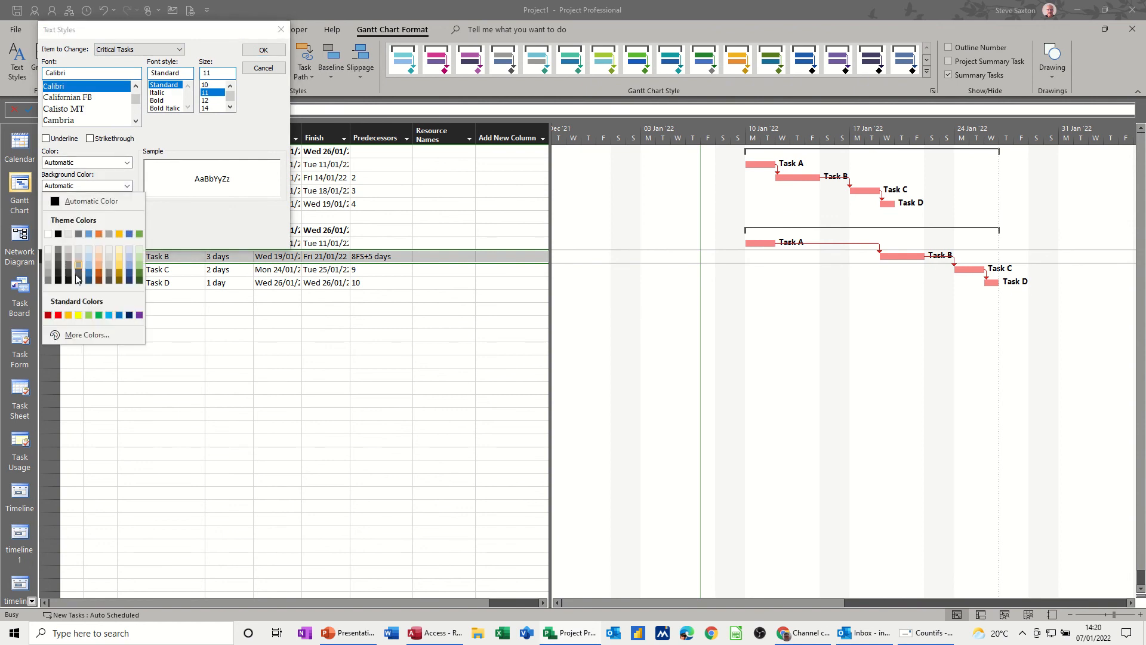
left_click(58, 315)
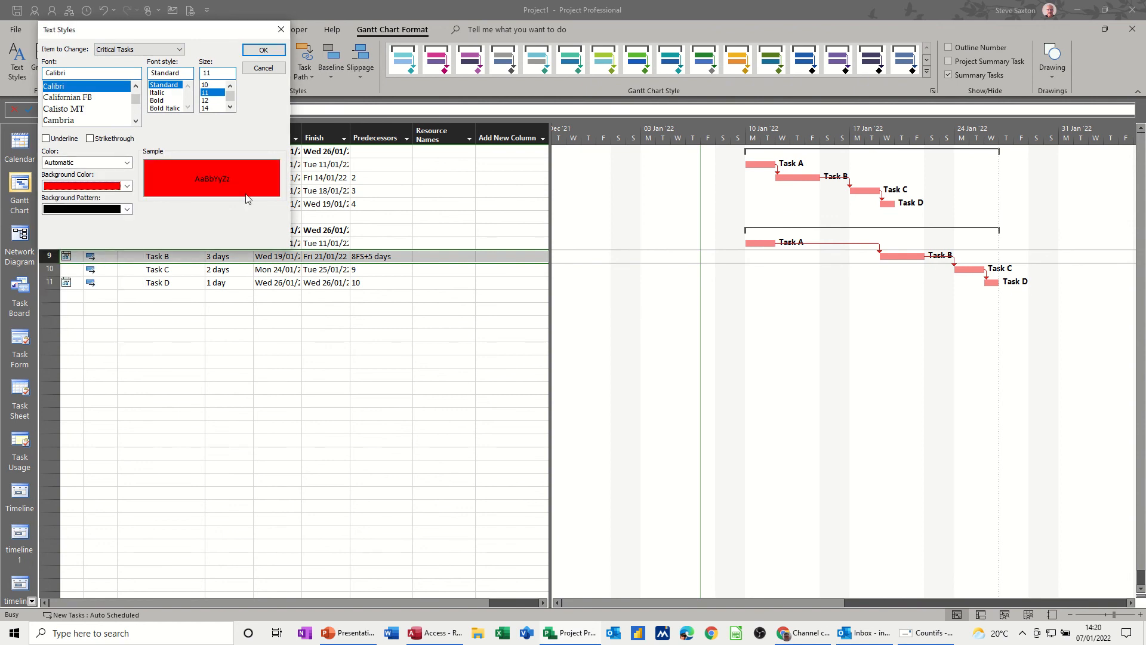
left_click(262, 50)
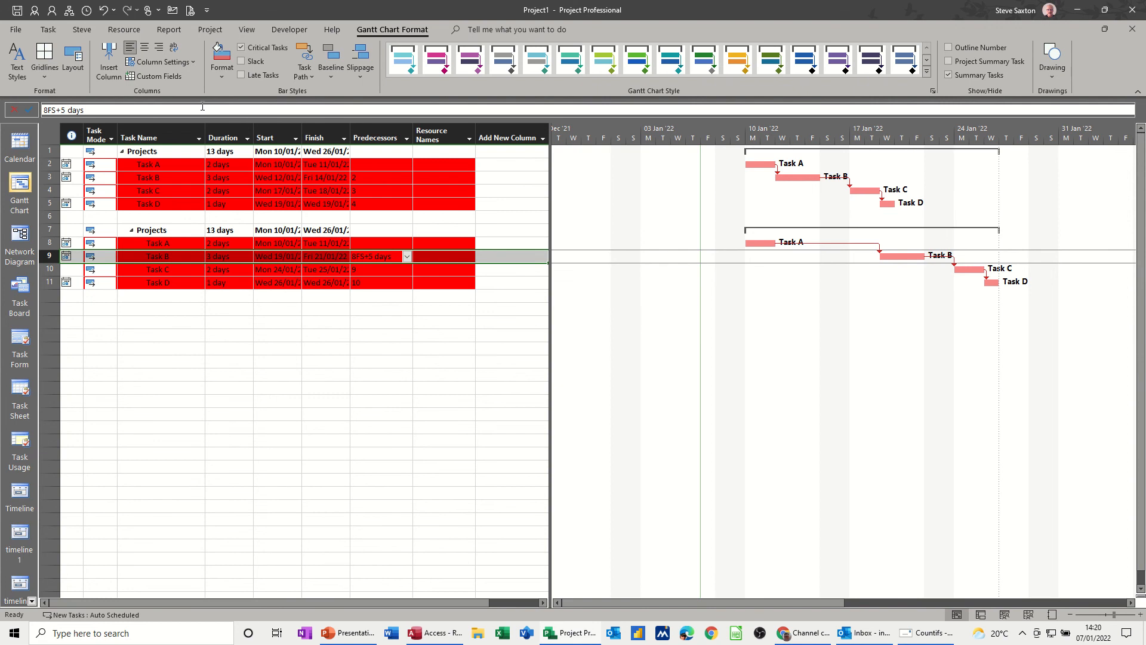
key("ctrl+z")
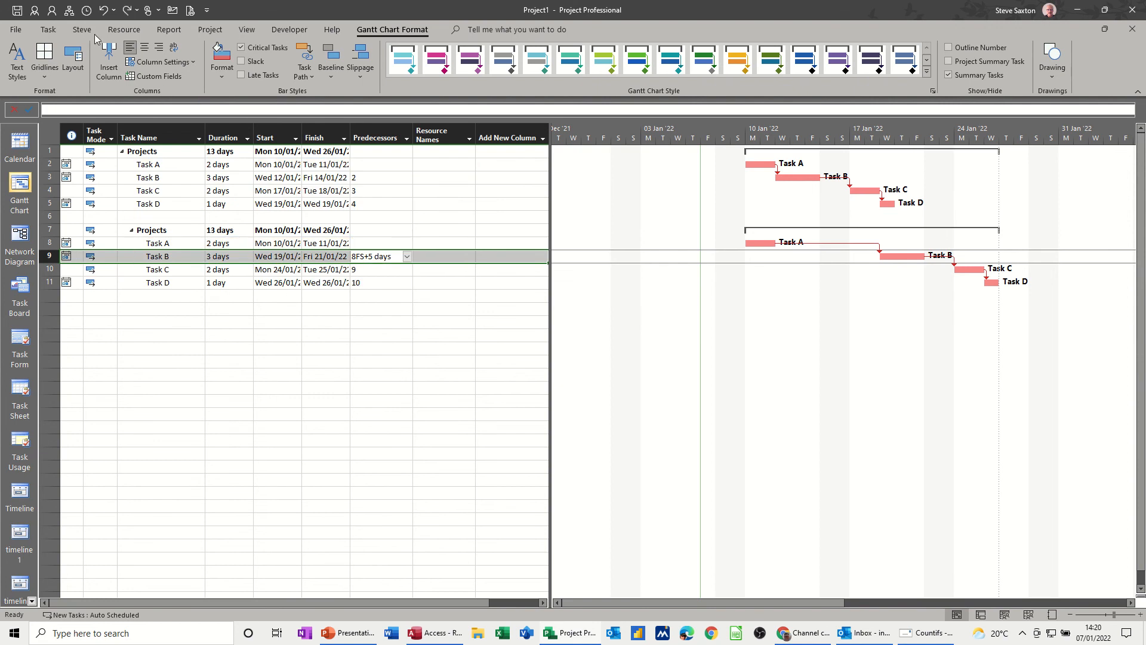
Apply the built-in Critical highlight filter to the task list, and set the highlight back to No Highlight.
left_click(50, 30)
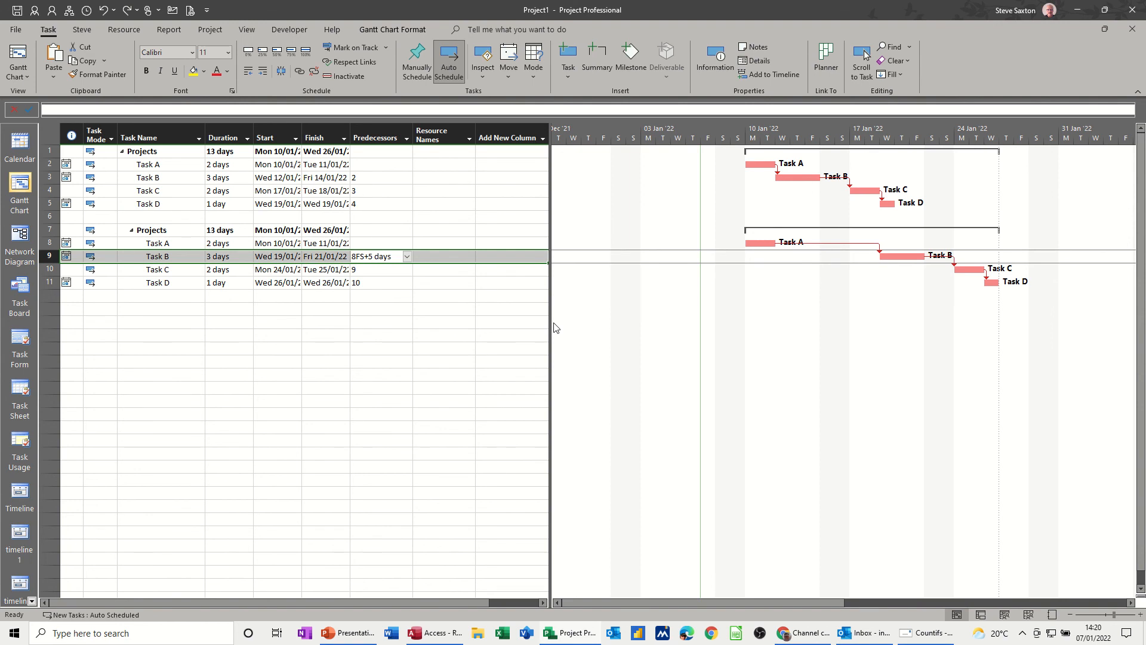
left_click(194, 297)
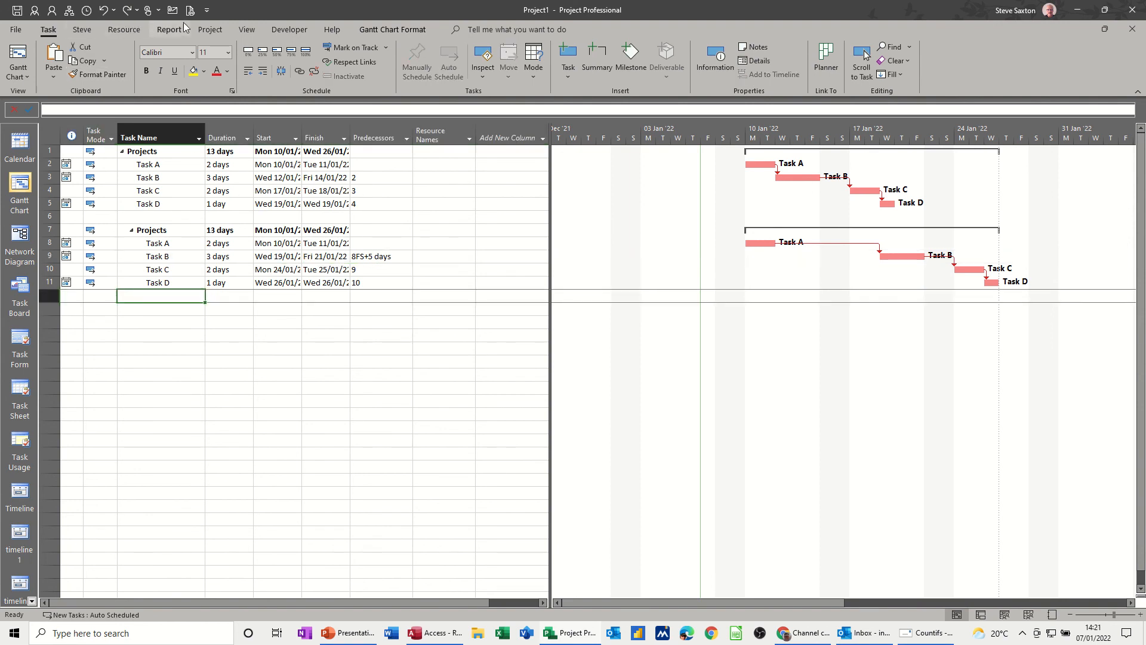
left_click(249, 35)
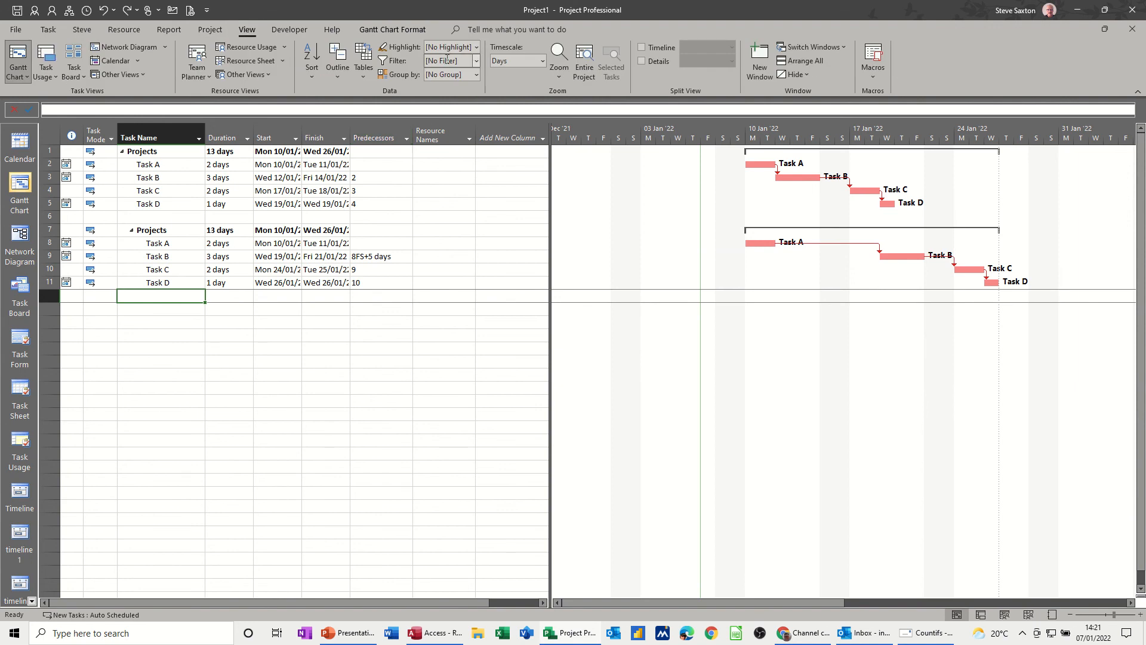
left_click(477, 48)
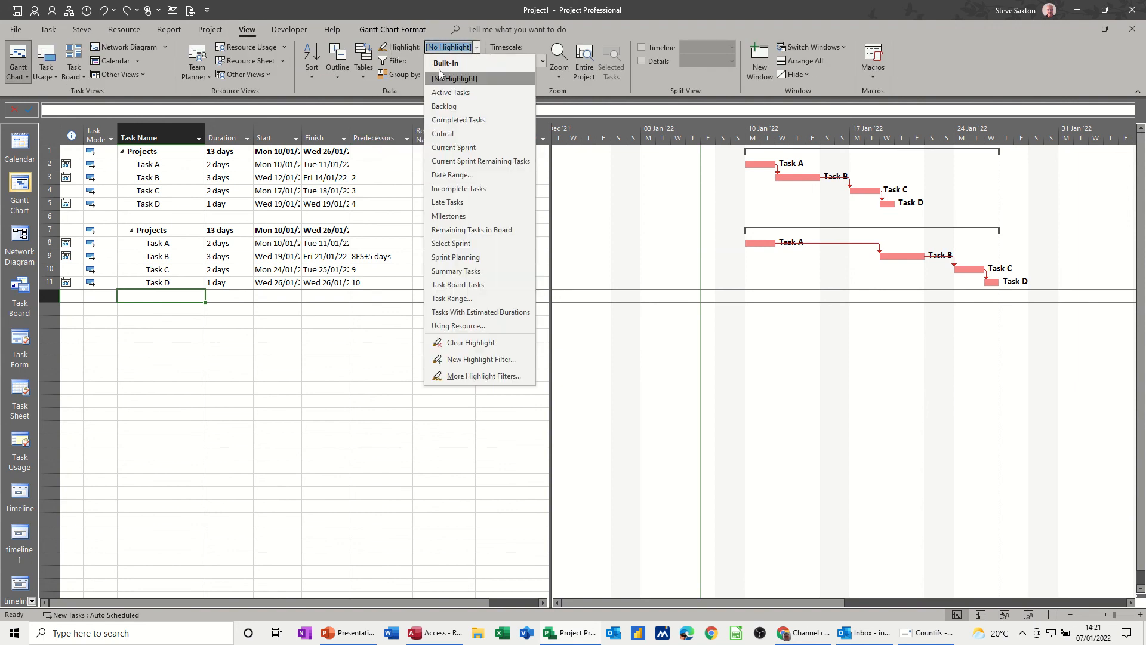
left_click(441, 134)
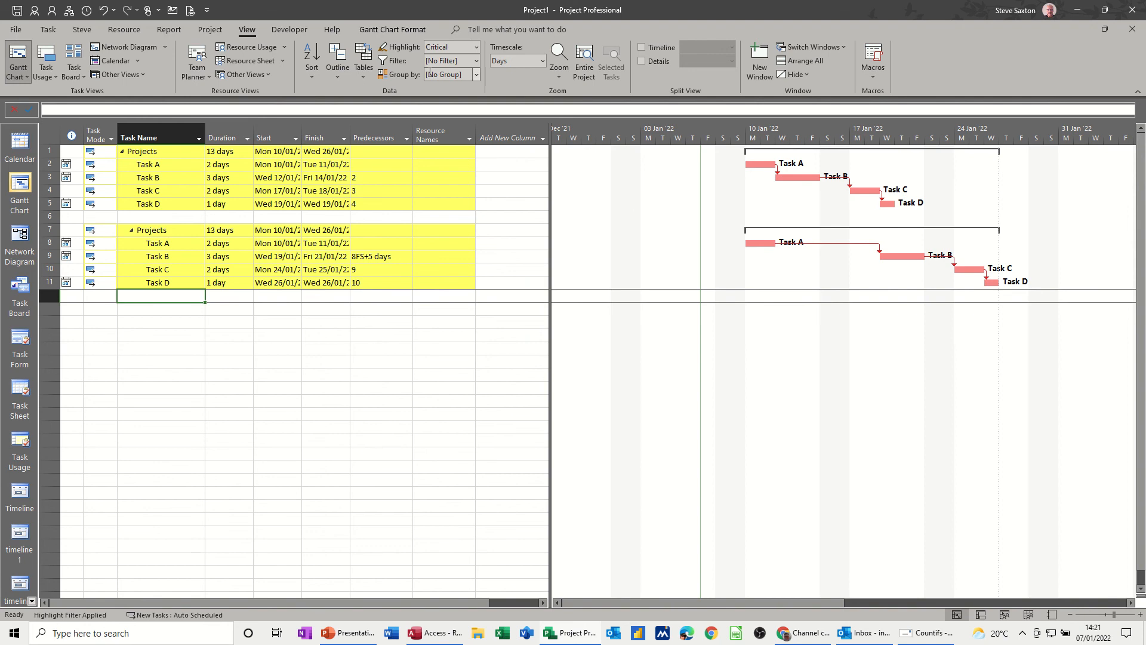
left_click(477, 48)
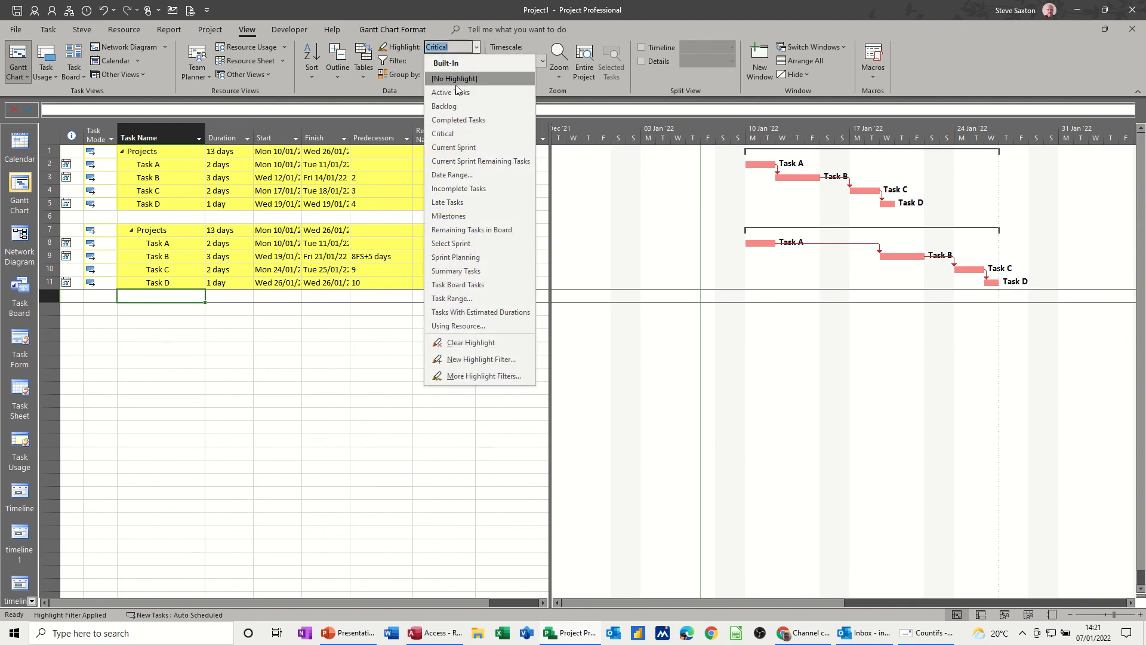
left_click(457, 80)
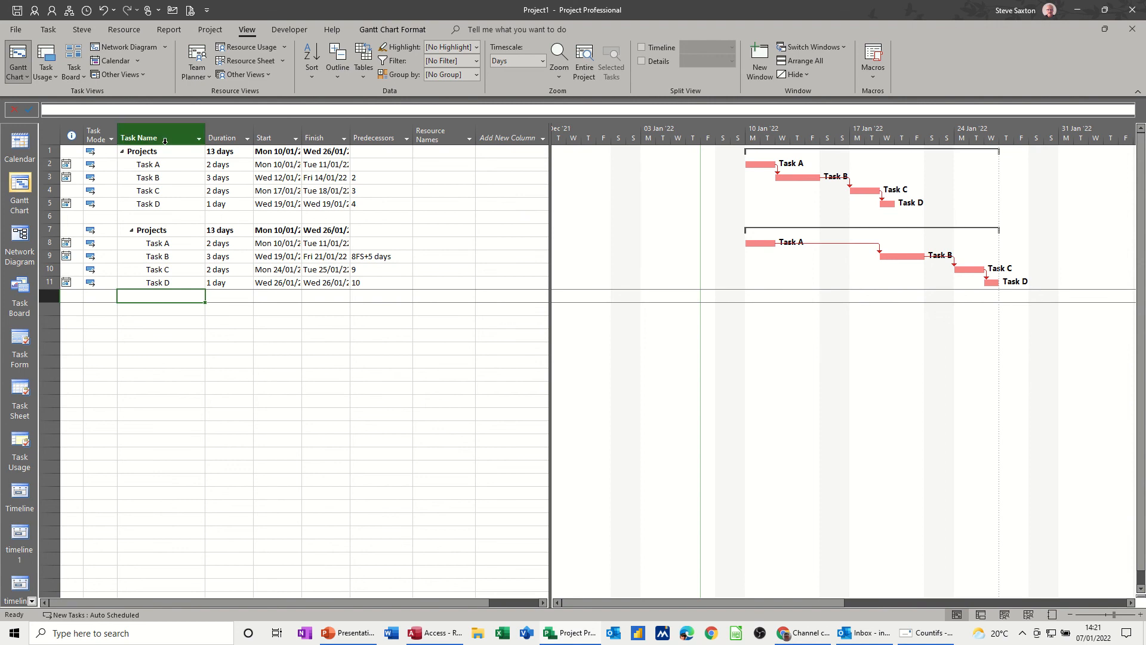
Fill the name cell of Task A in the first Projects group with red, and undo the fill.
left_click(389, 29)
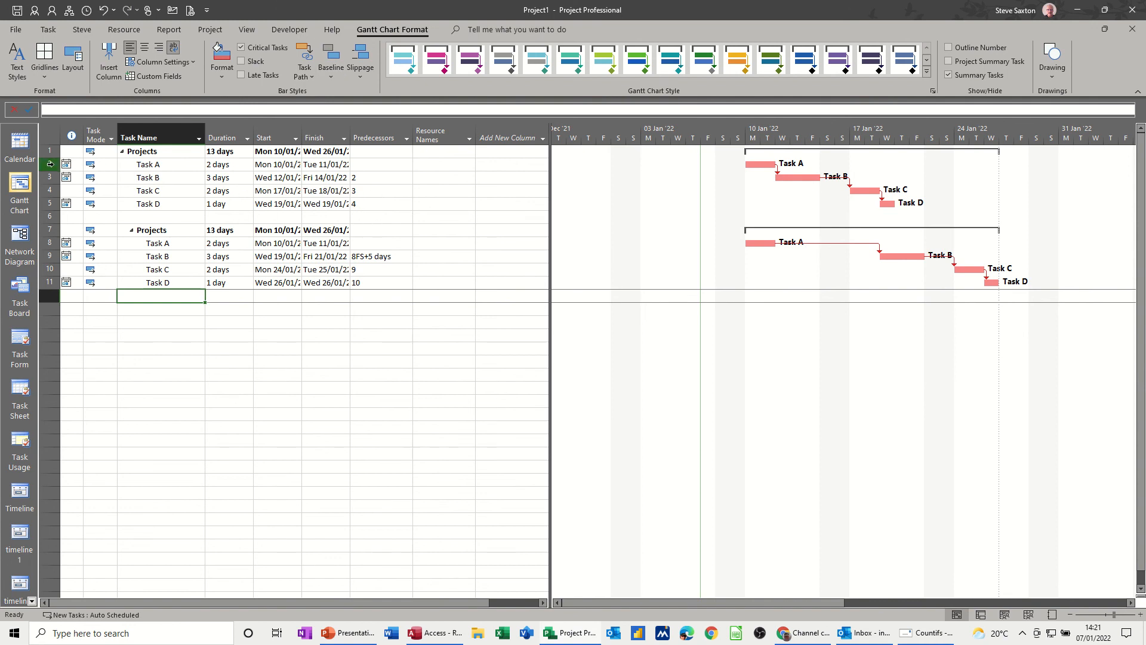
left_click(127, 168)
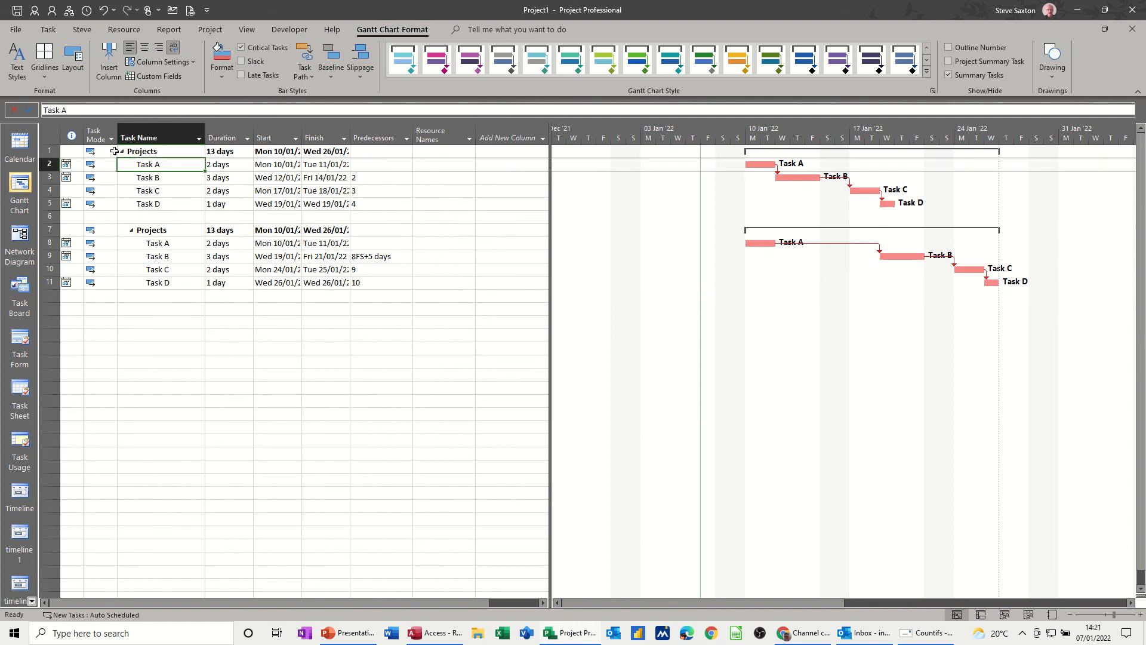
left_click(52, 29)
left_click(204, 71)
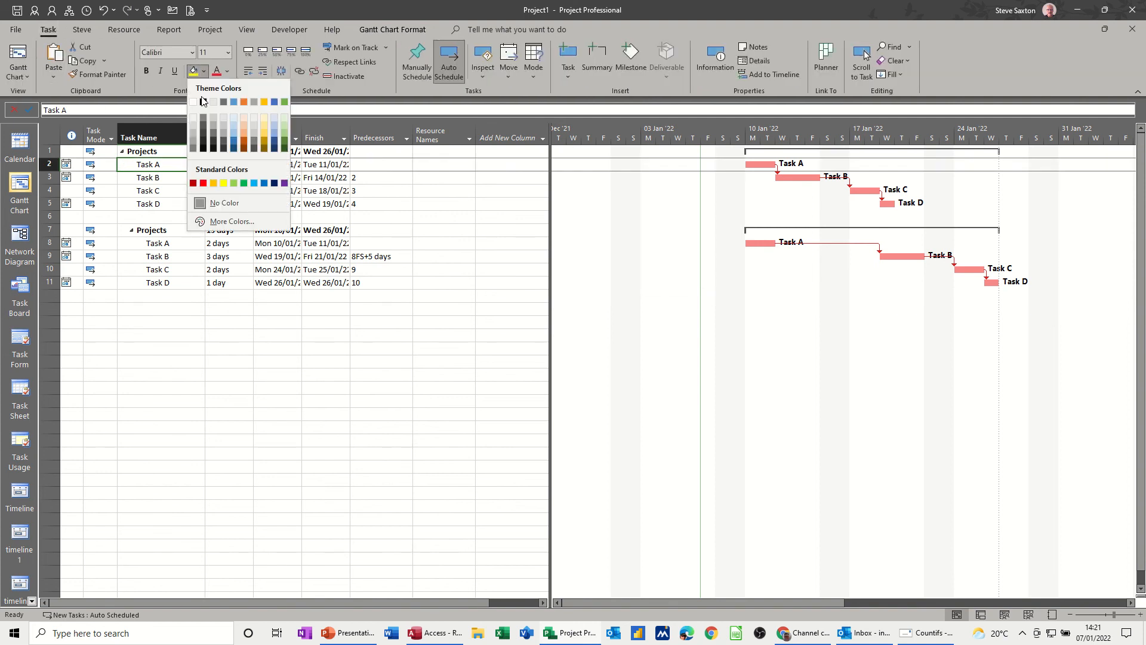
left_click(206, 183)
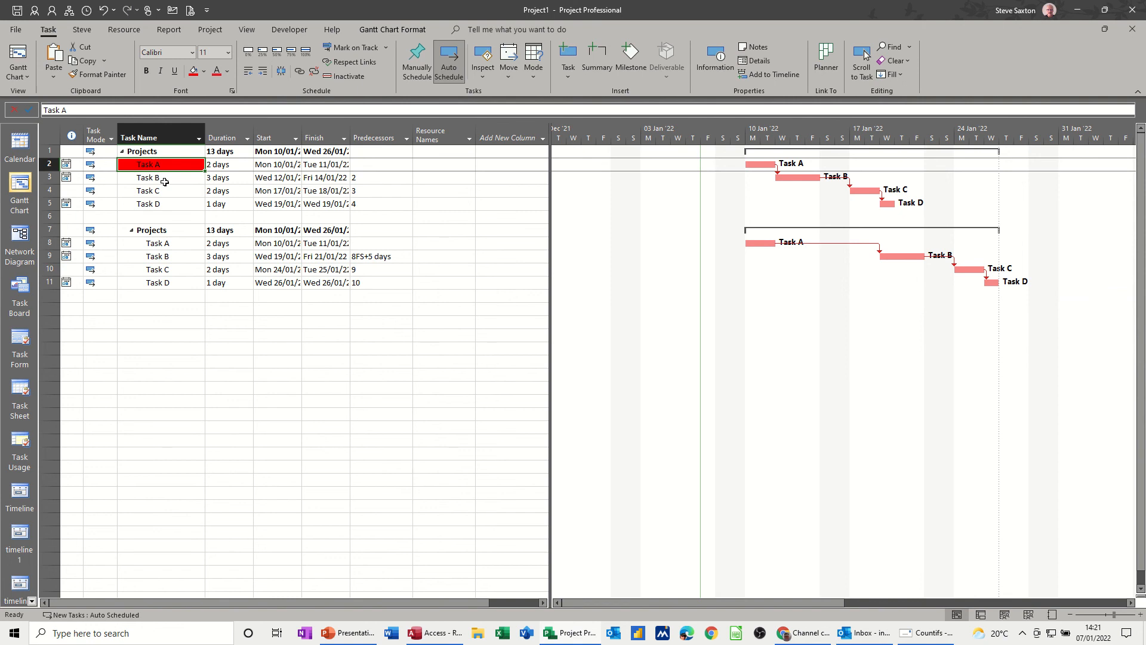
key("ctrl+z")
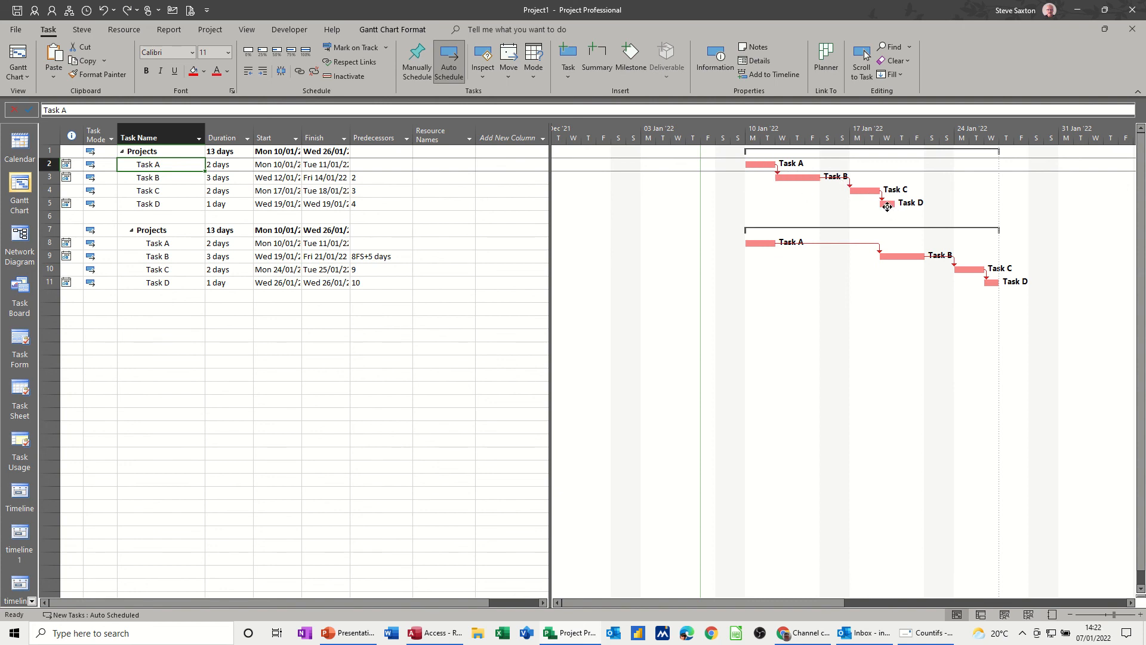
Move Task D's bar in the first Projects group to Mon 24/01/22, leaving a gap after Task C.
left_click_drag(887, 203, 962, 204)
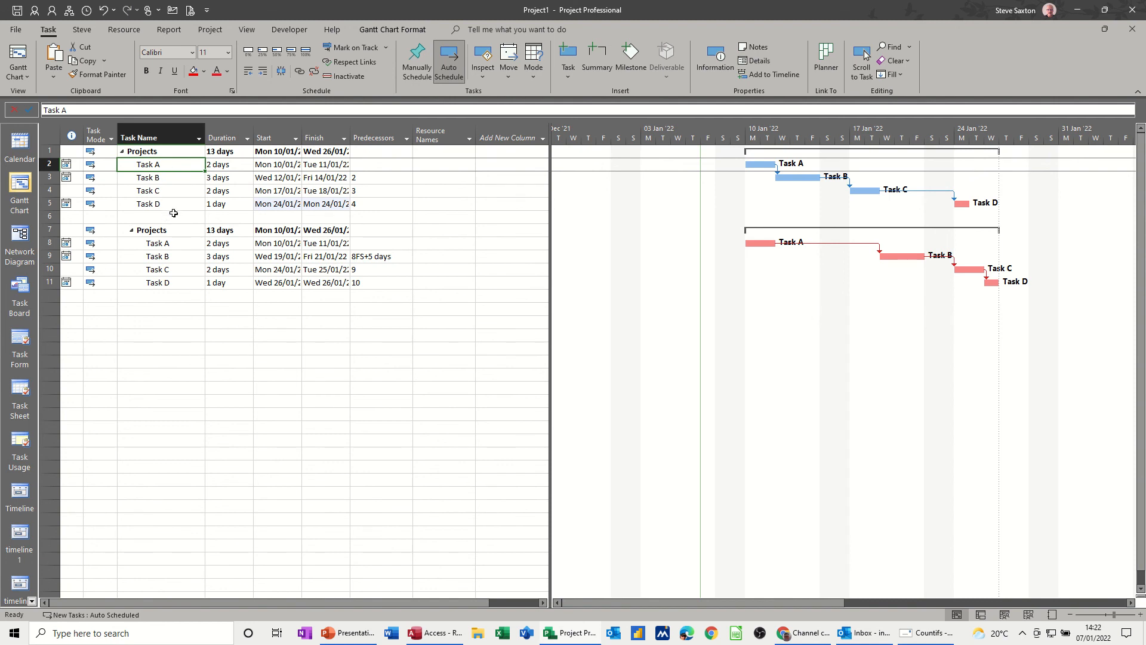
Bring up the view commands for highlighting, filtering and grouping the tasks.
left_click(246, 31)
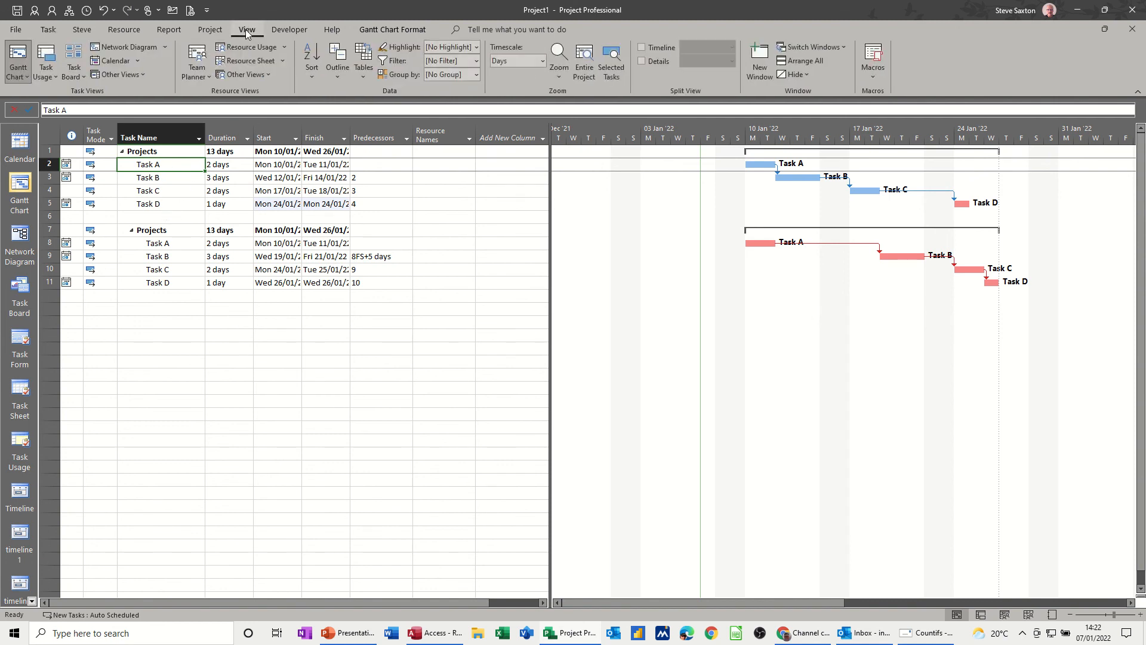